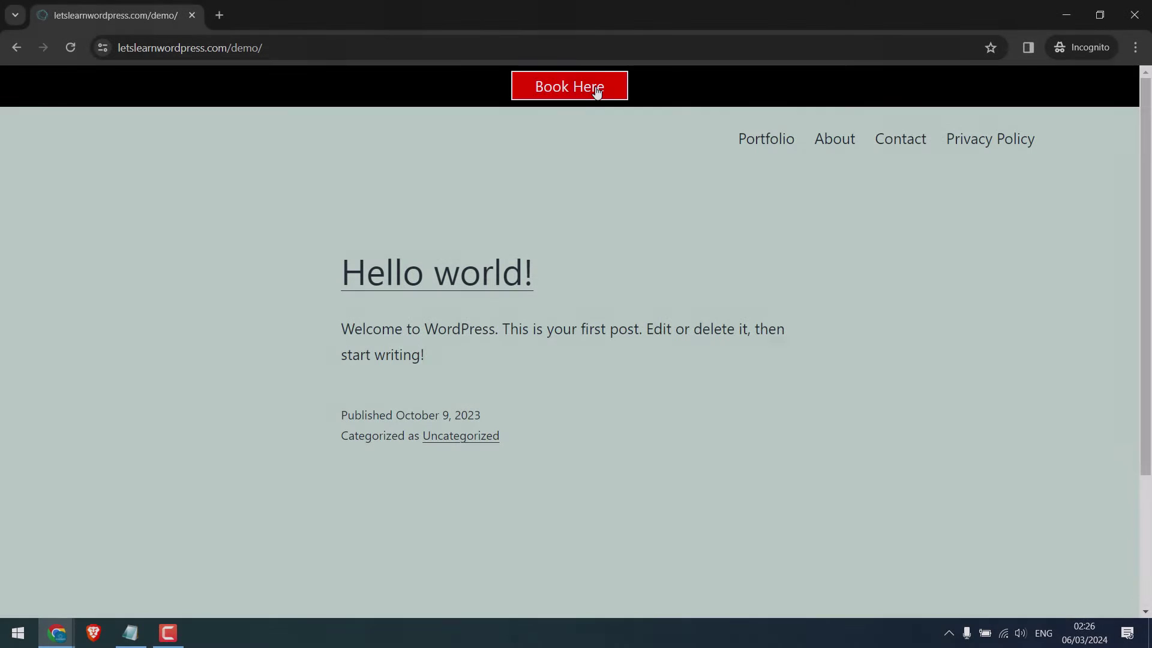
# Step: Scroll back to the top of the site and follow the Book Here link
pyautogui.moveTo(1146, 294); pyautogui.dragTo(1150, 426)
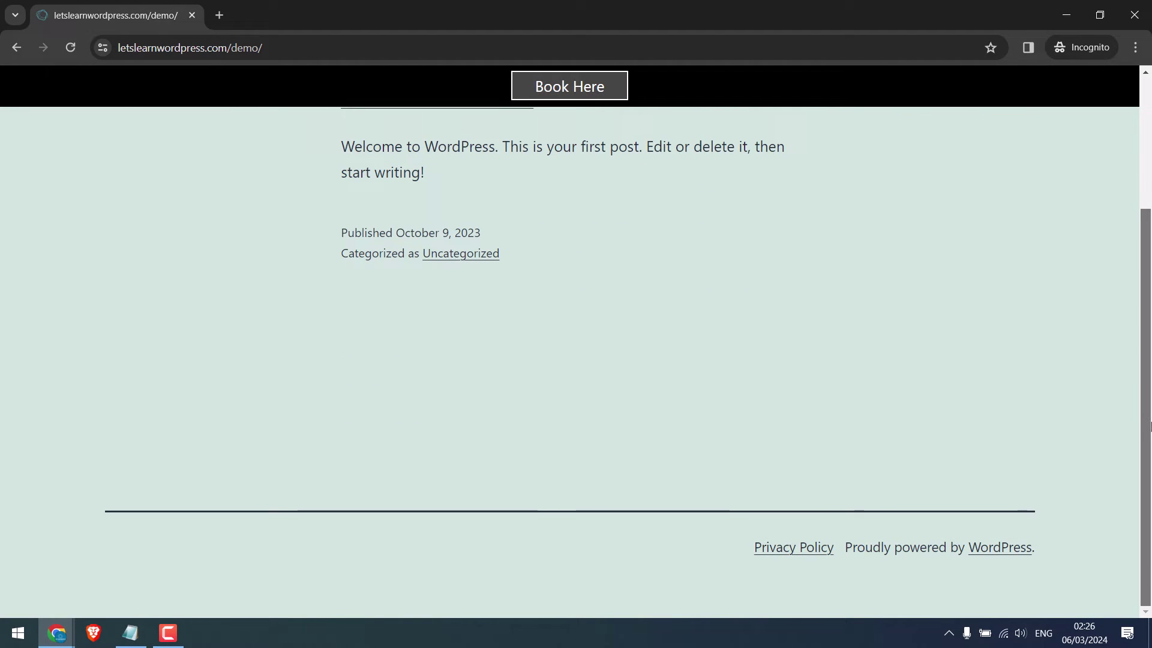
pyautogui.scroll(3, 1150, 426)
pyautogui.click(573, 88)
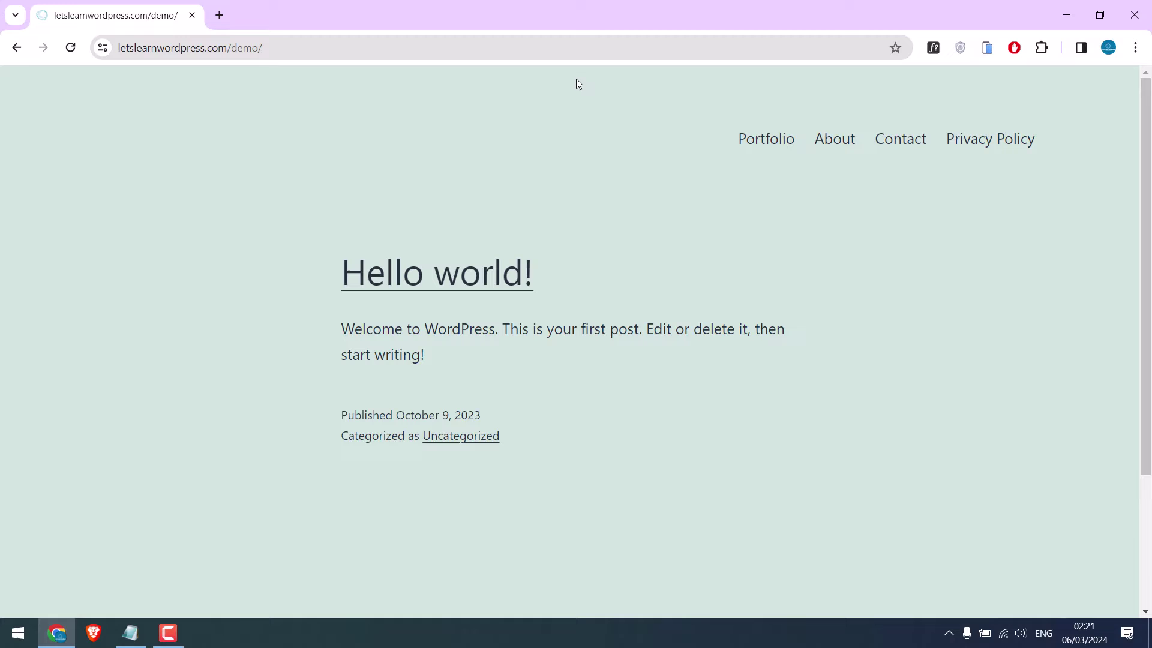
# Step: Log in at the site's /wp-admin page as user 'demo' with its password
pyautogui.click(418, 48)
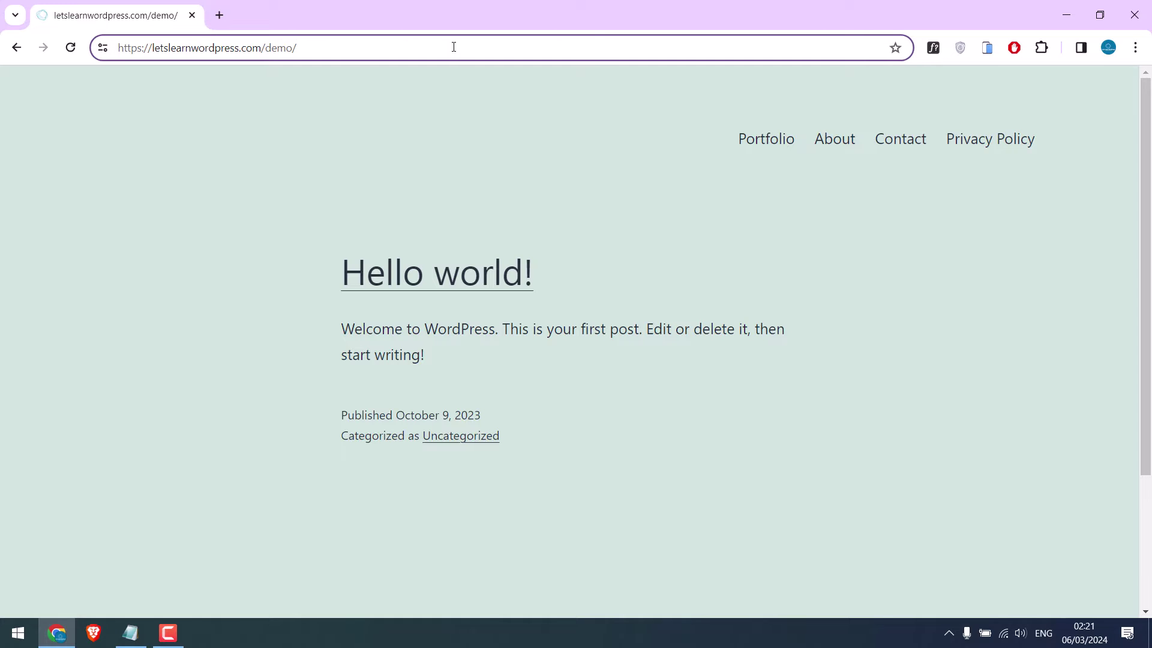
pyautogui.write('wp-admin')
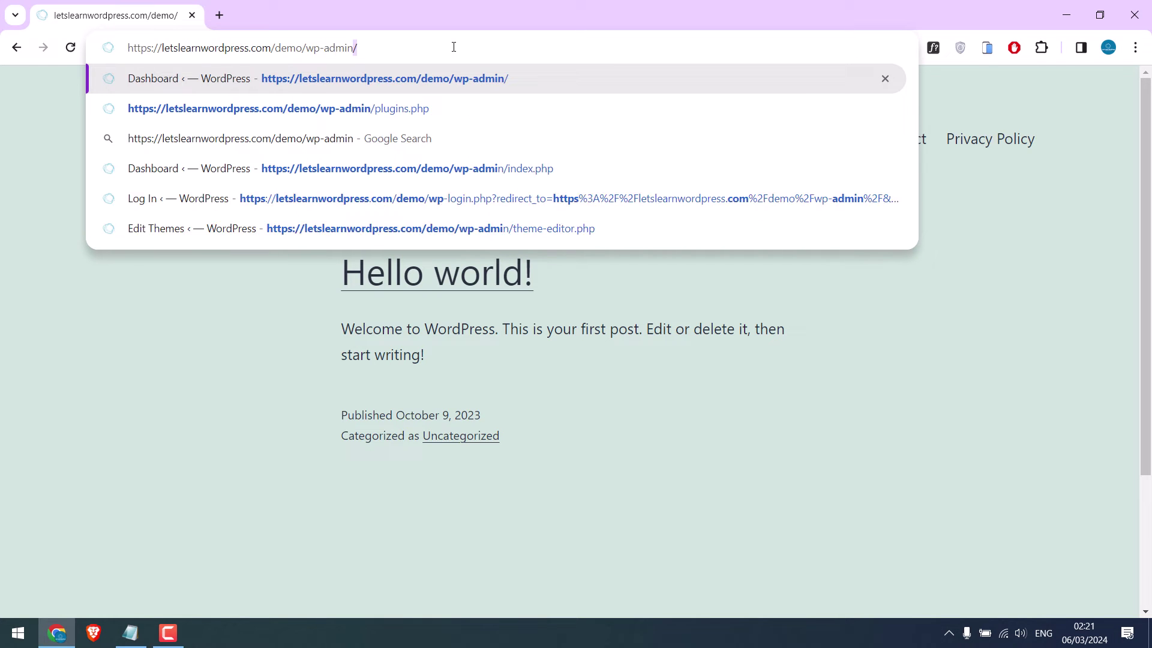
pyautogui.press('Return')
pyautogui.write('demo')
pyautogui.press('Tab')
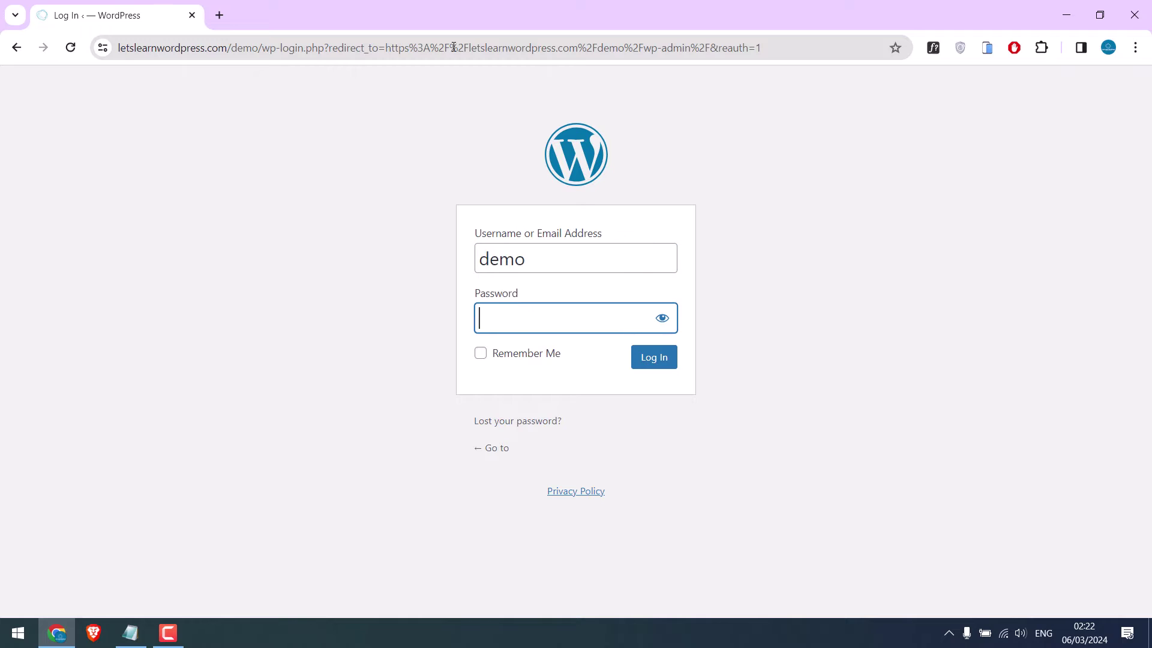
pyautogui.write('****************')
pyautogui.press('Return')
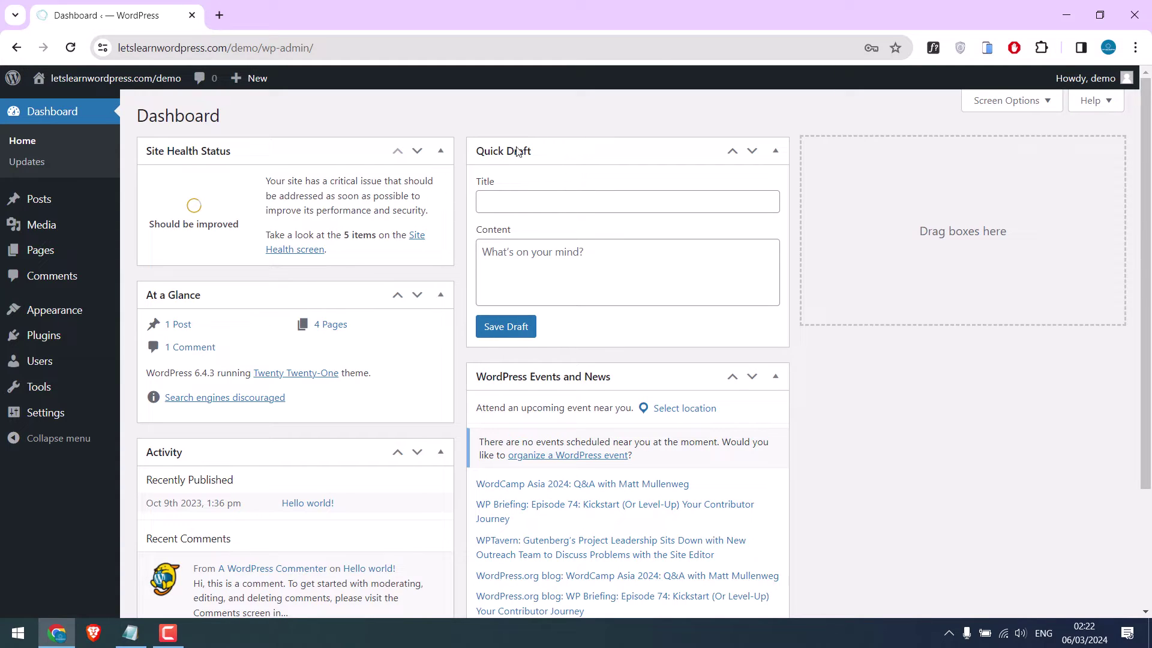
pyautogui.moveTo(54, 310)
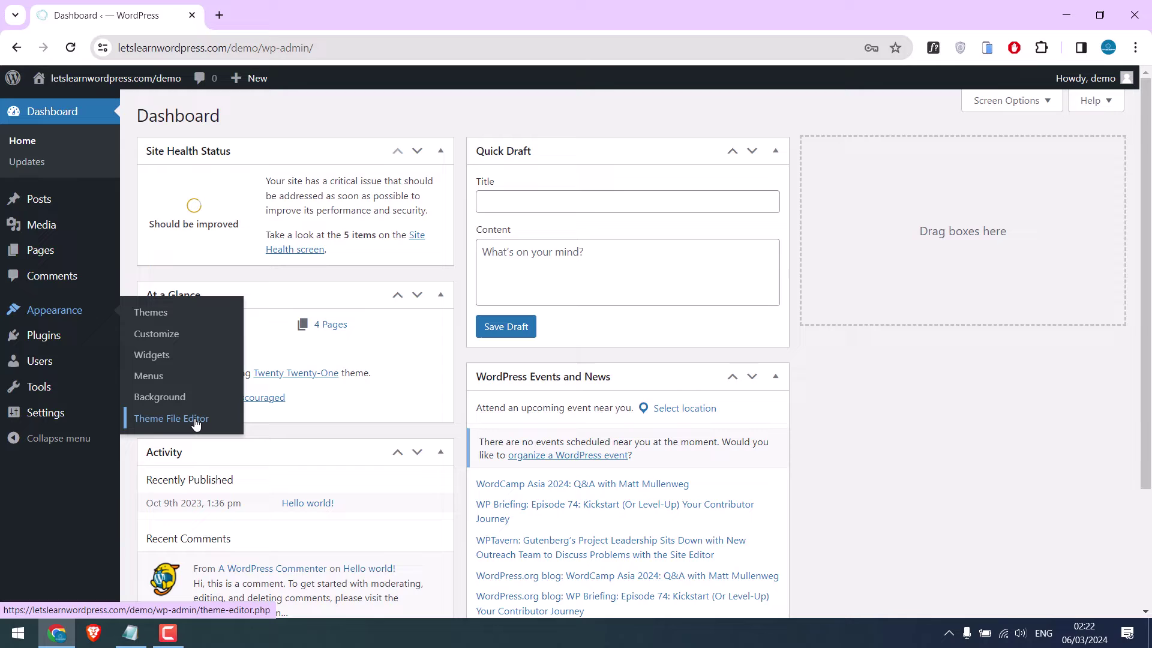
# Step: Open the theme's functions.php (Theme Functions) in the Theme File Editor
pyautogui.click(196, 423)
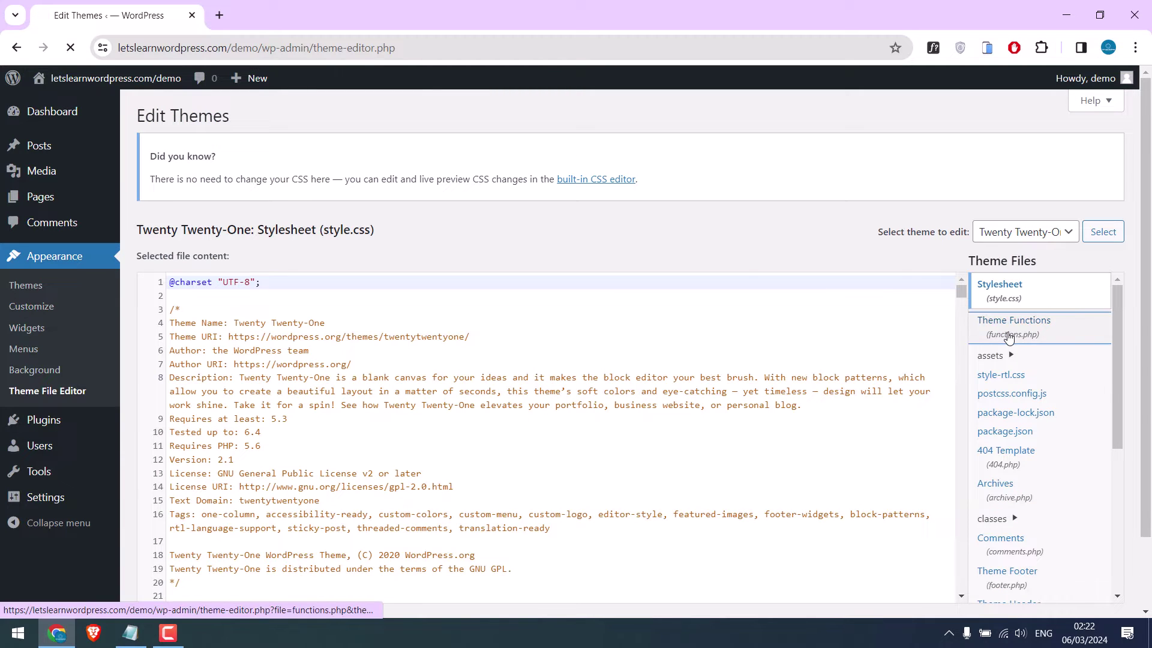
pyautogui.click(1009, 335)
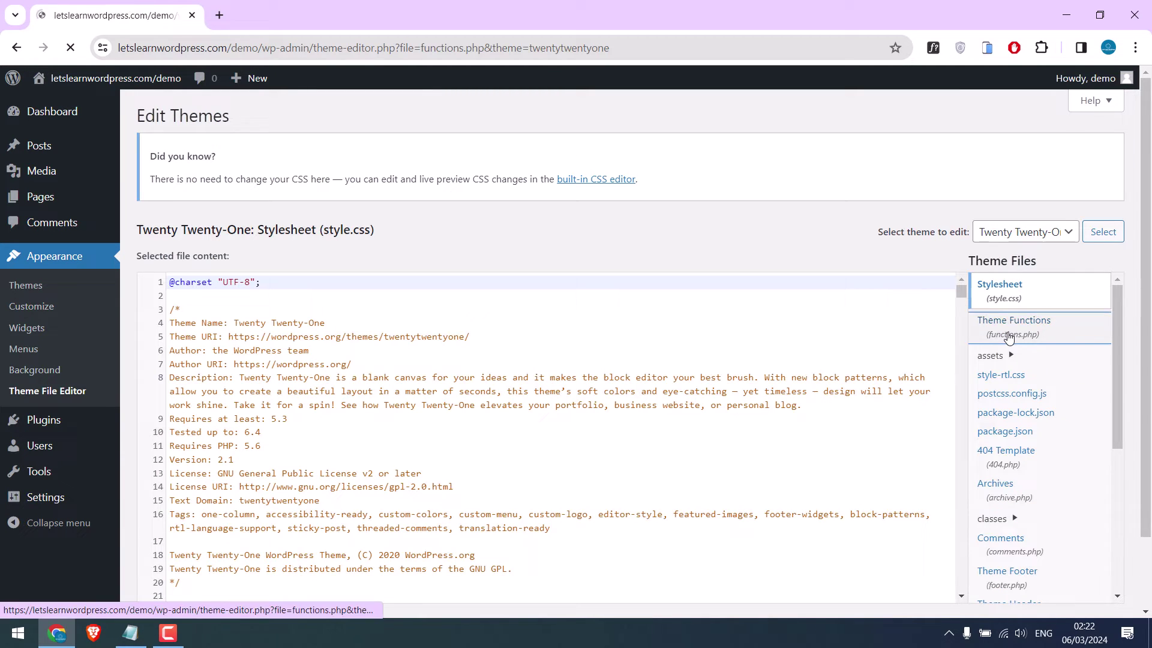
pyautogui.moveTo(961, 208); pyautogui.dragTo(962, 501)
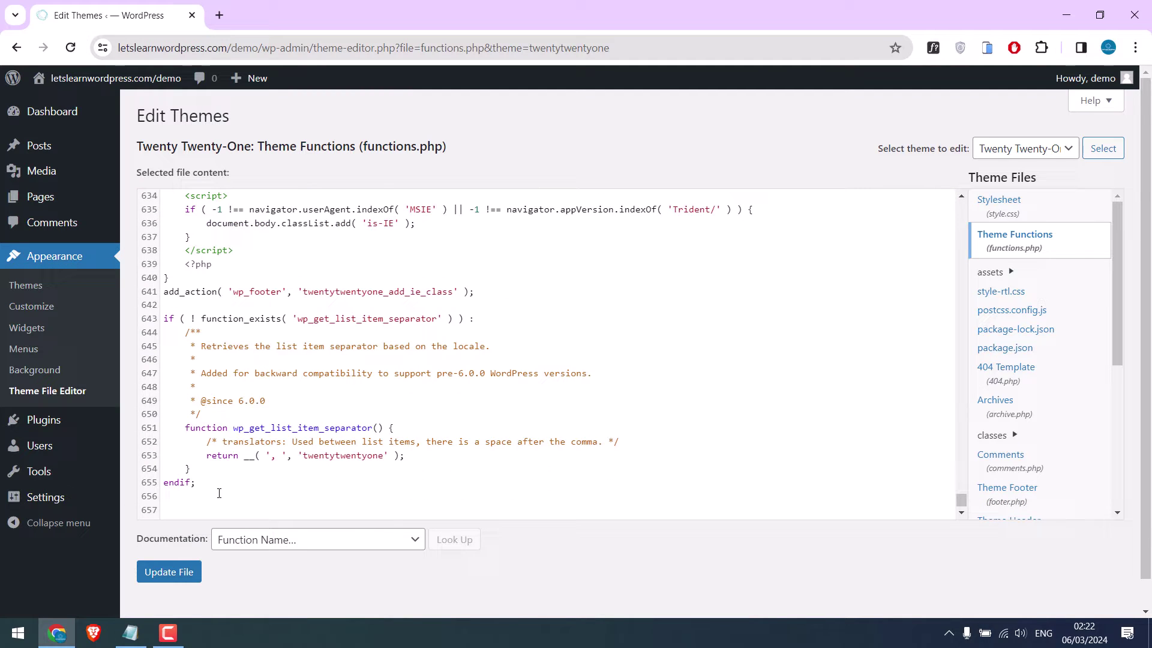
# Step: Copy the top-bar PHP function from the code notes into functions.php's end and update the file
pyautogui.click(130, 632)
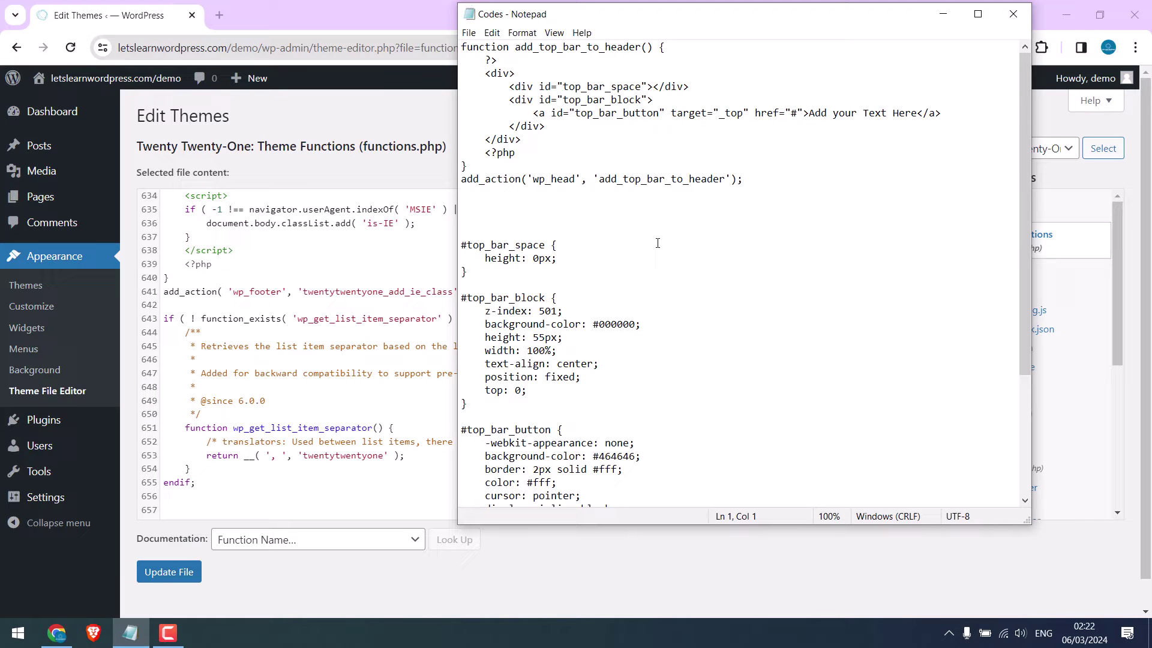
pyautogui.moveTo(743, 178); pyautogui.dragTo(462, 47)
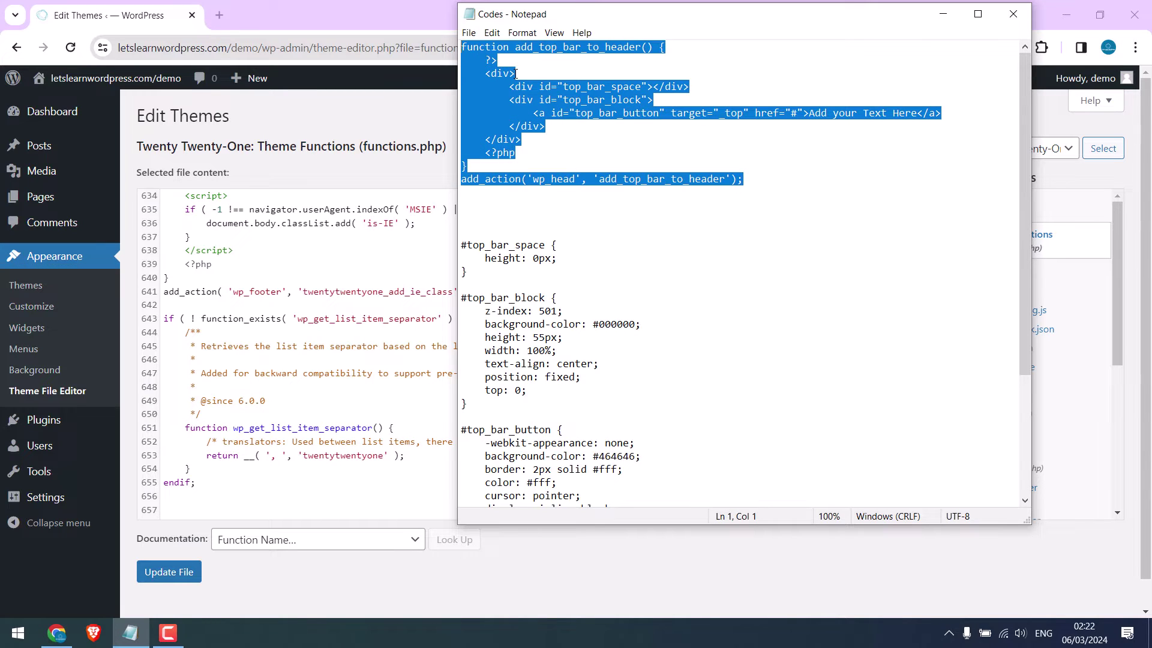
pyautogui.rightClick(500, 90)
pyautogui.click(531, 133)
pyautogui.click(197, 506)
pyautogui.hotkey('ctrl', 'v')
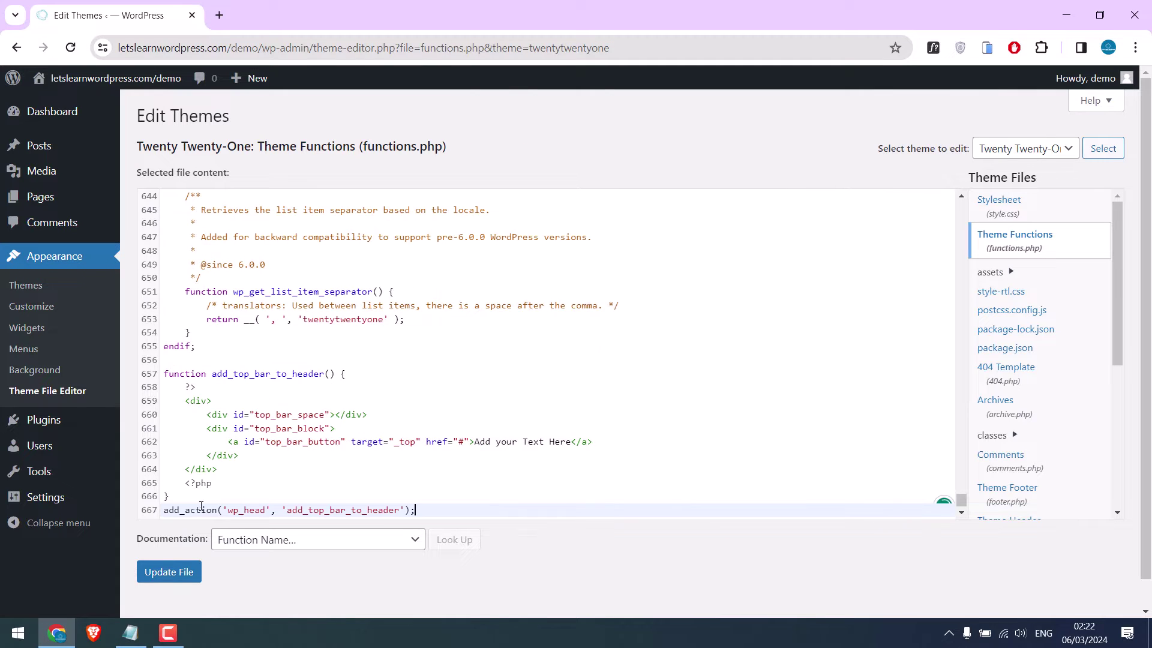
pyautogui.click(162, 569)
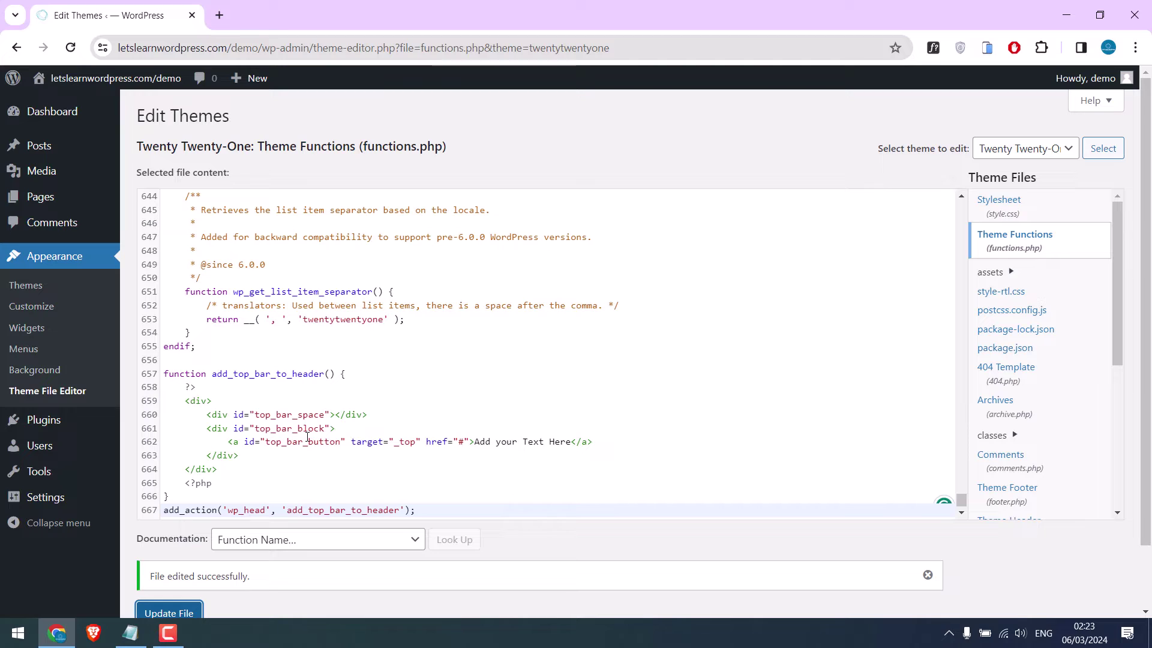
pyautogui.moveTo(115, 78)
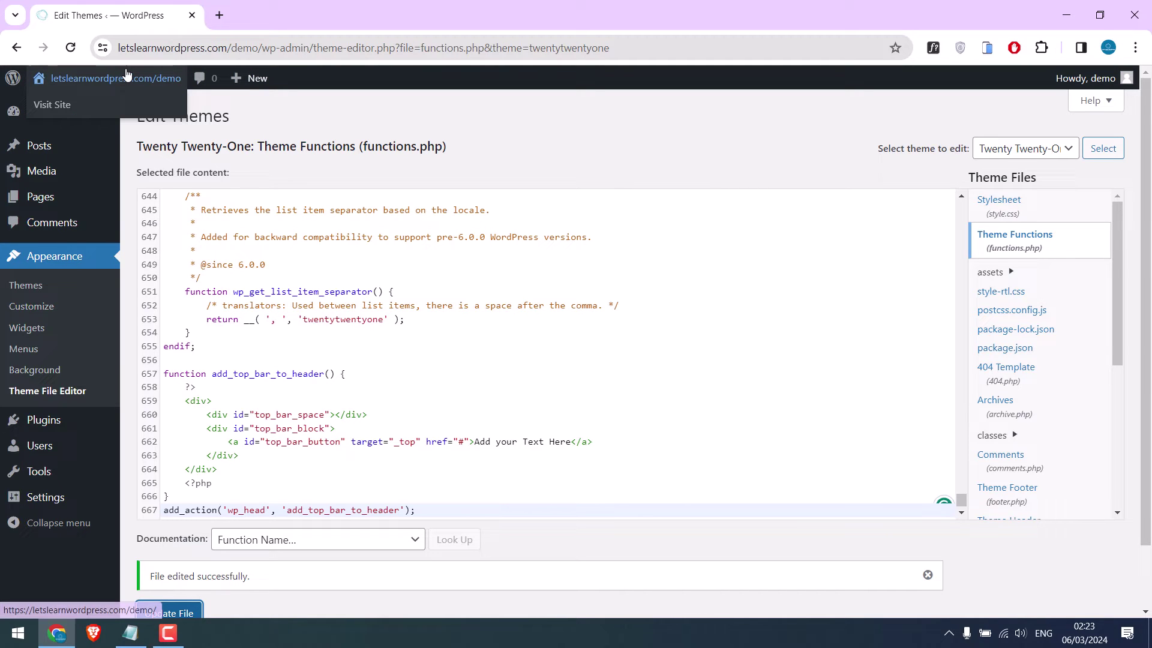
# Step: Preview the live site in a new tab to see the new top-bar link
pyautogui.rightClick(78, 104)
pyautogui.click(110, 114)
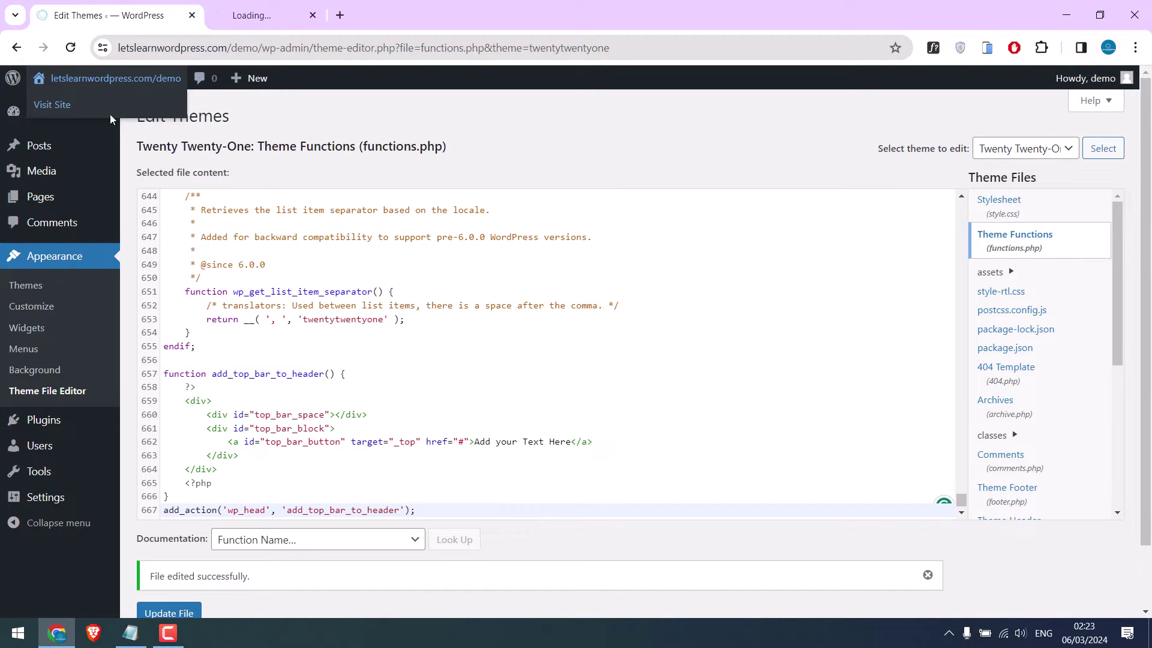
pyautogui.click(286, 14)
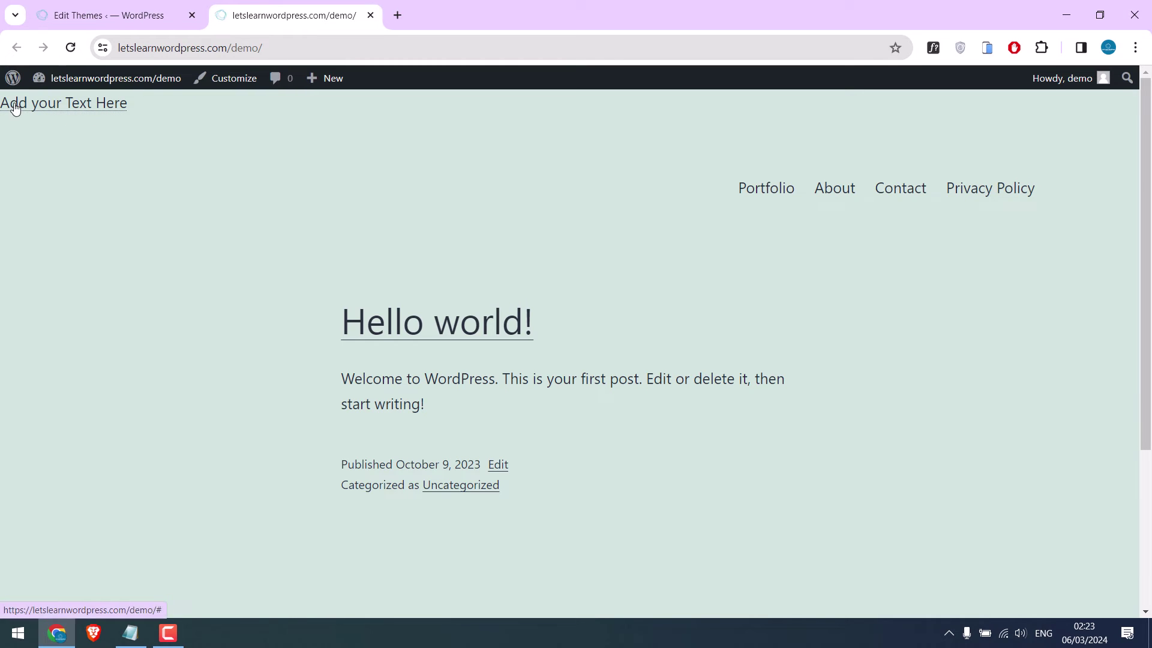
pyautogui.click(106, 23)
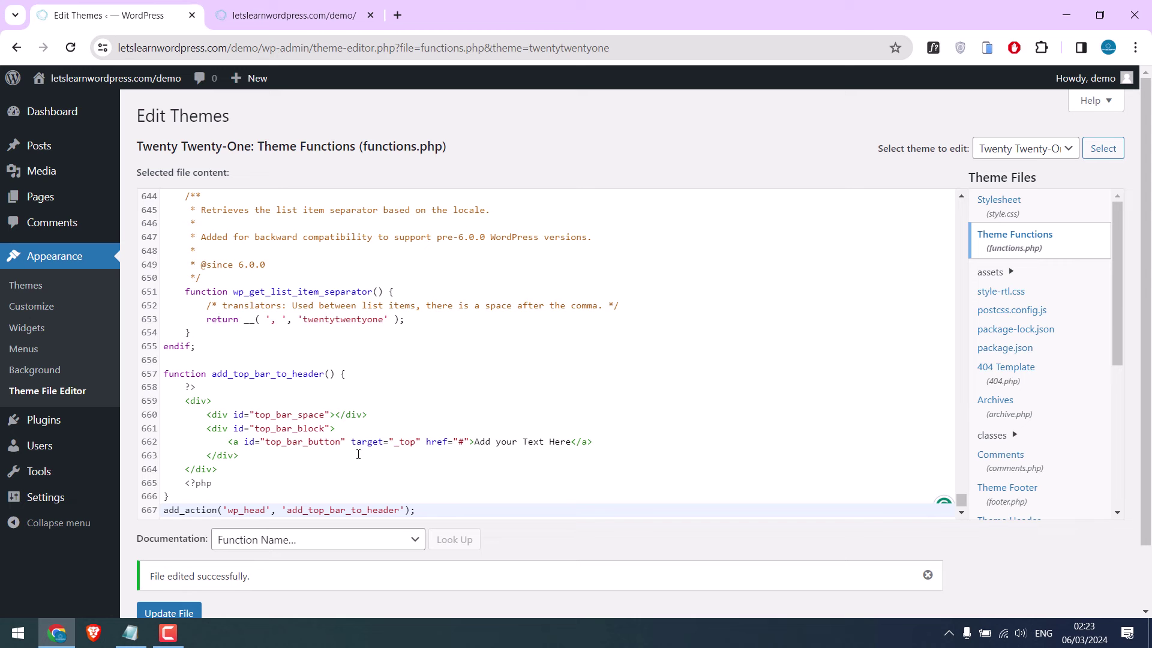
# Step: Replace the placeholder link text 'Add your Text Here' with 'Book Here'
pyautogui.moveTo(475, 442); pyautogui.dragTo(571, 442)
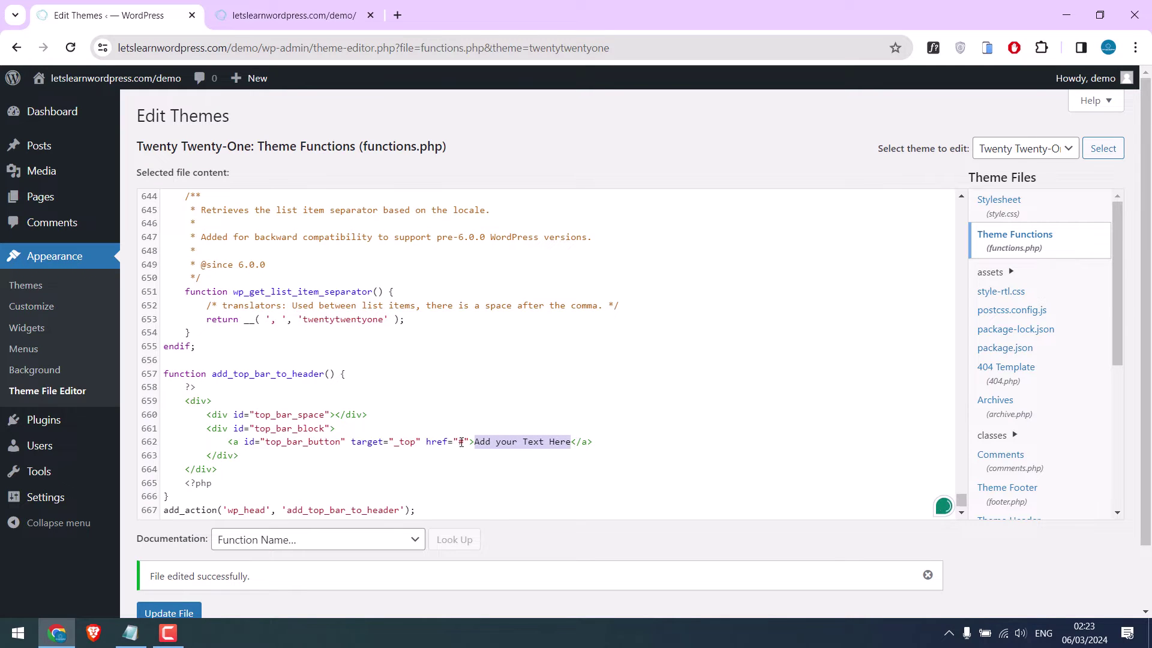
pyautogui.doubleClick(461, 442)
pyautogui.moveTo(476, 442); pyautogui.dragTo(571, 442)
pyautogui.write('Book Here')
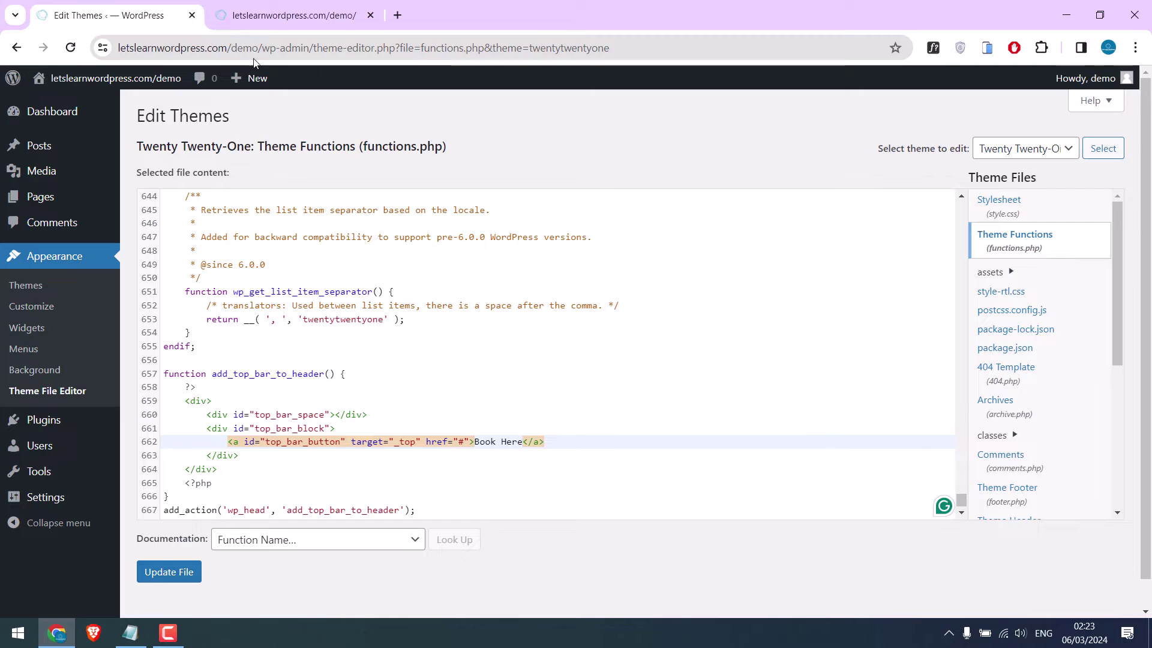
# Step: Set the link's href to the site's address, save functions.php, and reload the live site
pyautogui.moveTo(230, 48); pyautogui.dragTo(118, 48)
pyautogui.hotkey('ctrl', 'c')
pyautogui.click(240, 469)
pyautogui.doubleClick(461, 442)
pyautogui.hotkey('ctrl', 'v')
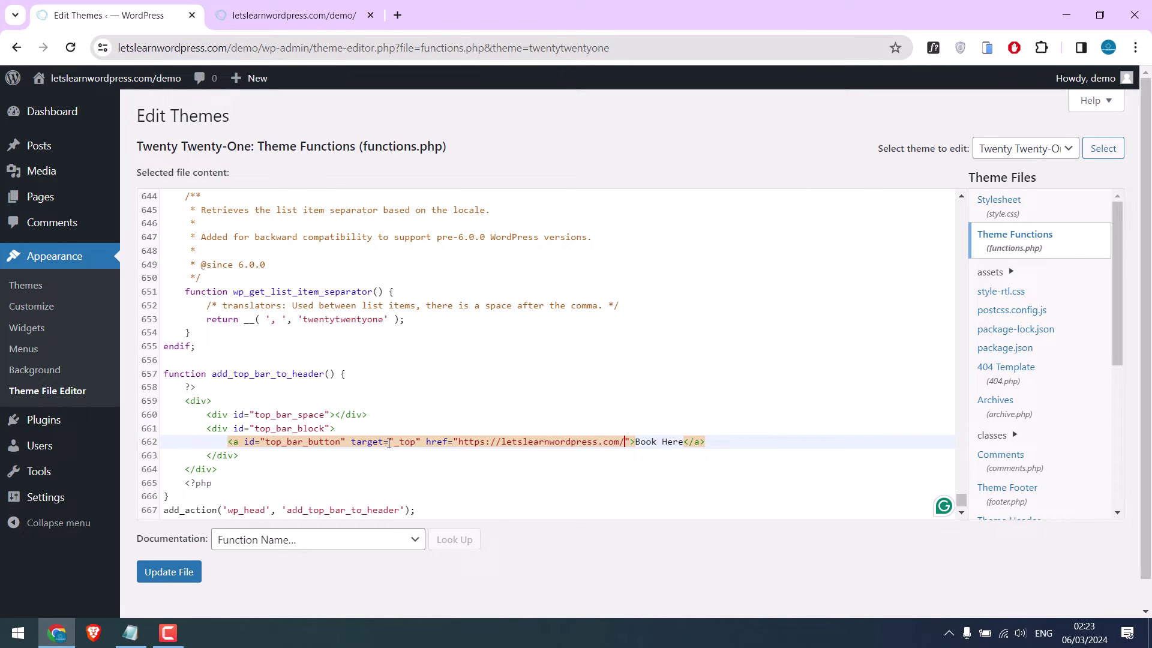
pyautogui.click(164, 579)
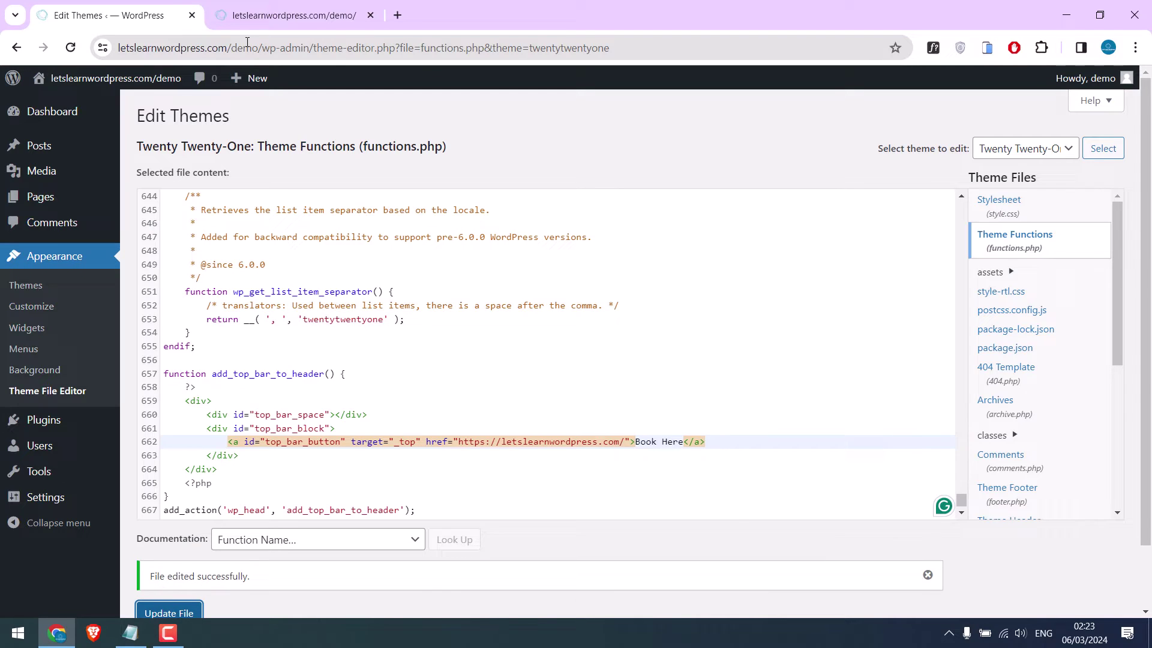
pyautogui.click(250, 14)
pyautogui.click(71, 48)
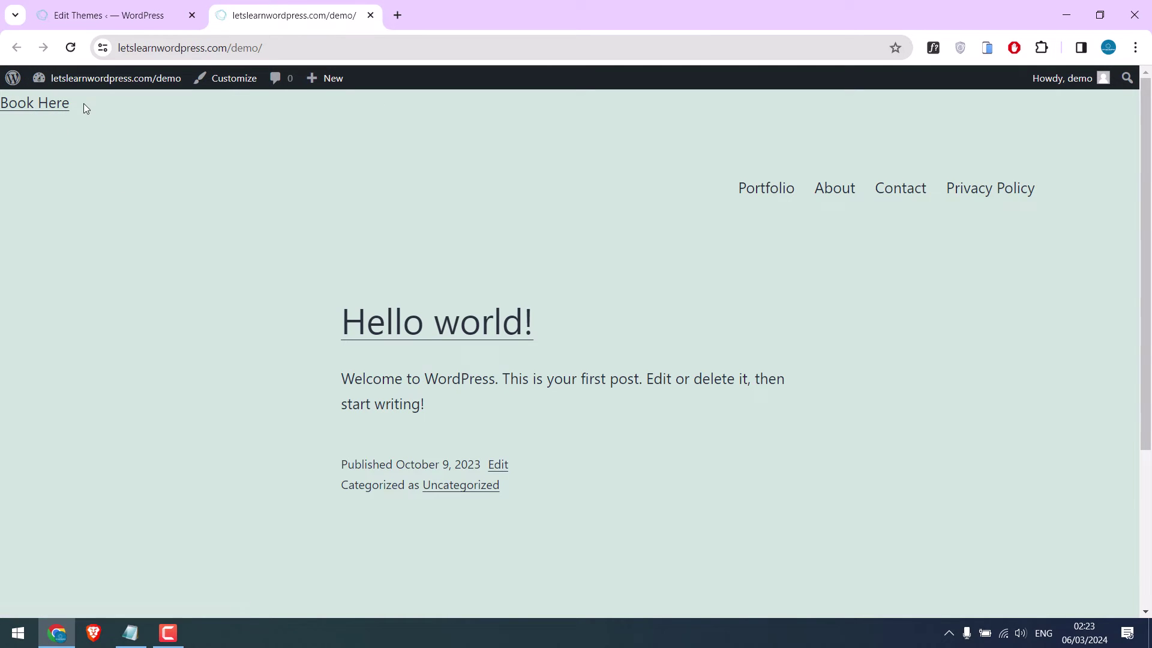
# Step: Open Customize > Additional CSS and dismiss its help text
pyautogui.click(113, 16)
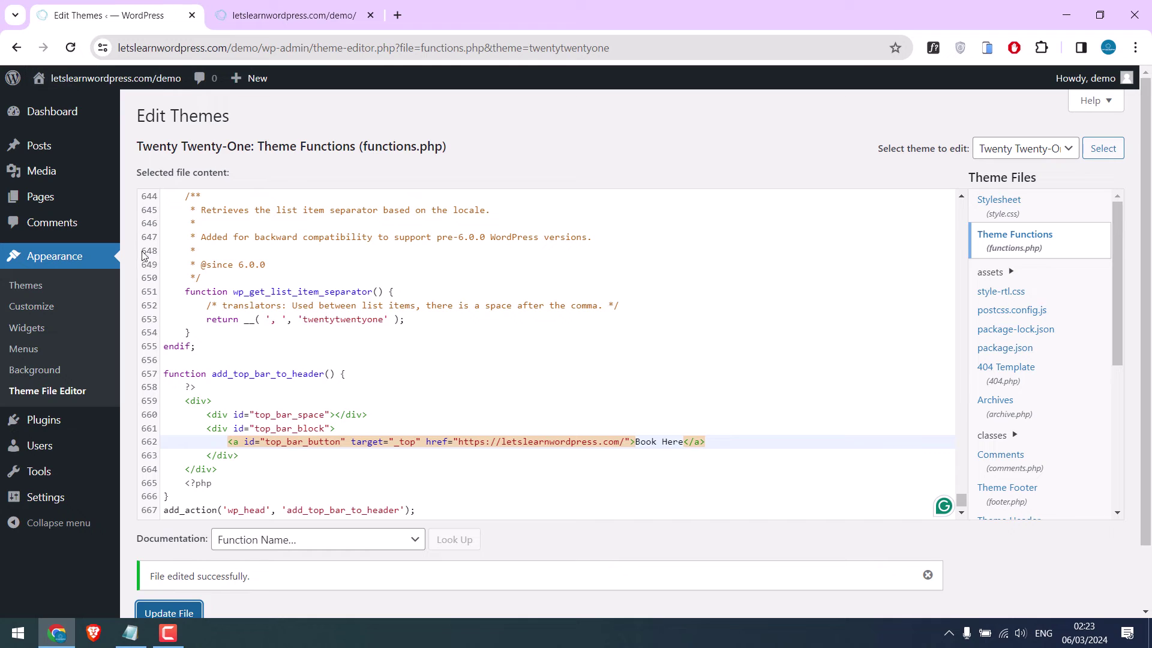
pyautogui.click(47, 314)
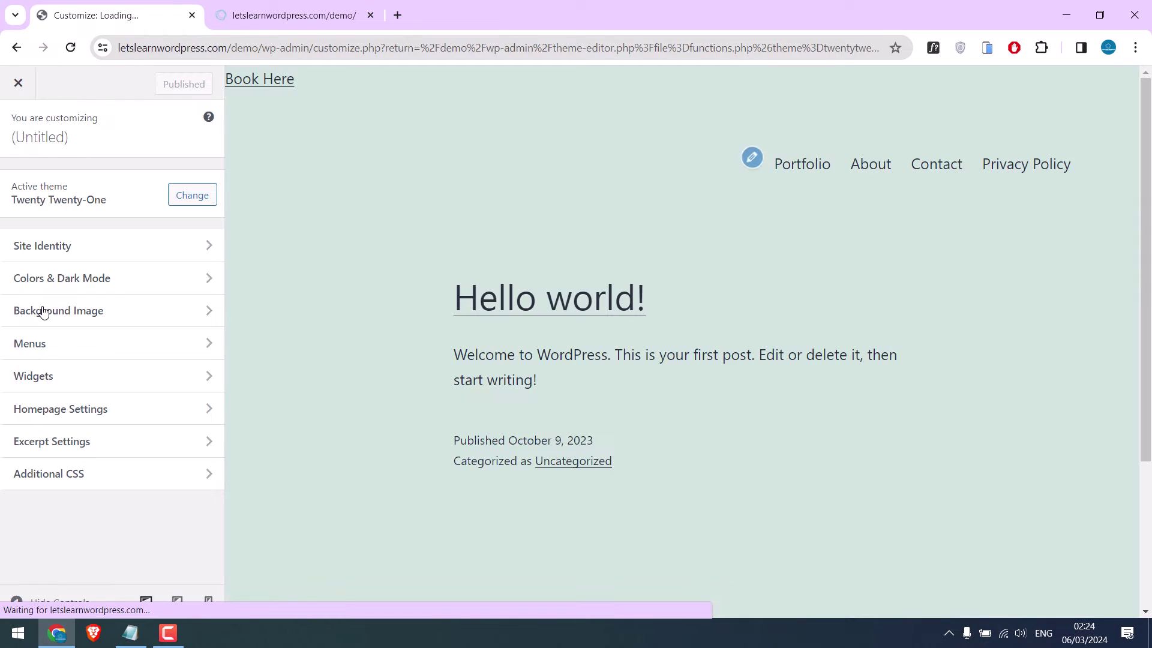
pyautogui.click(81, 485)
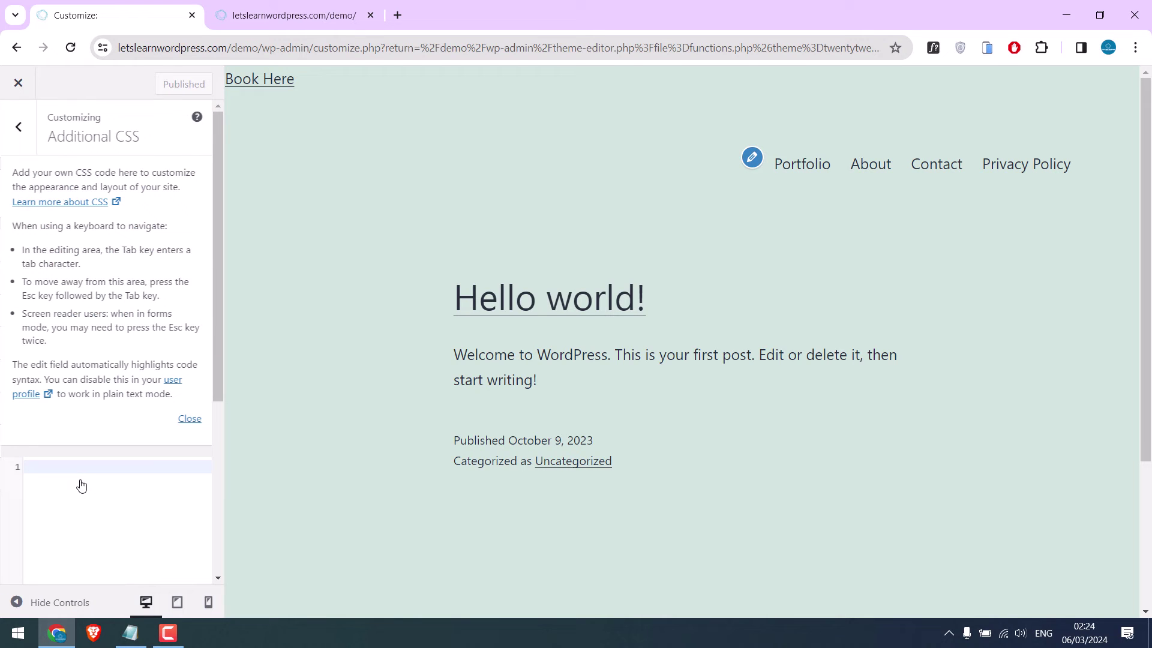
pyautogui.click(187, 419)
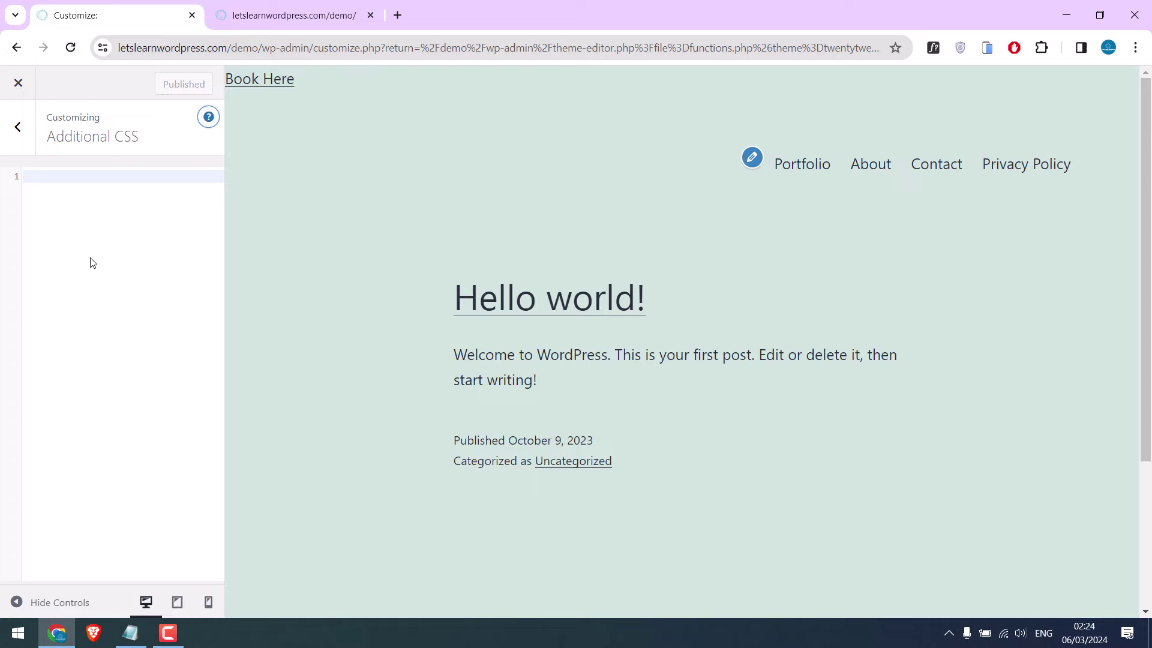
pyautogui.click(282, 14)
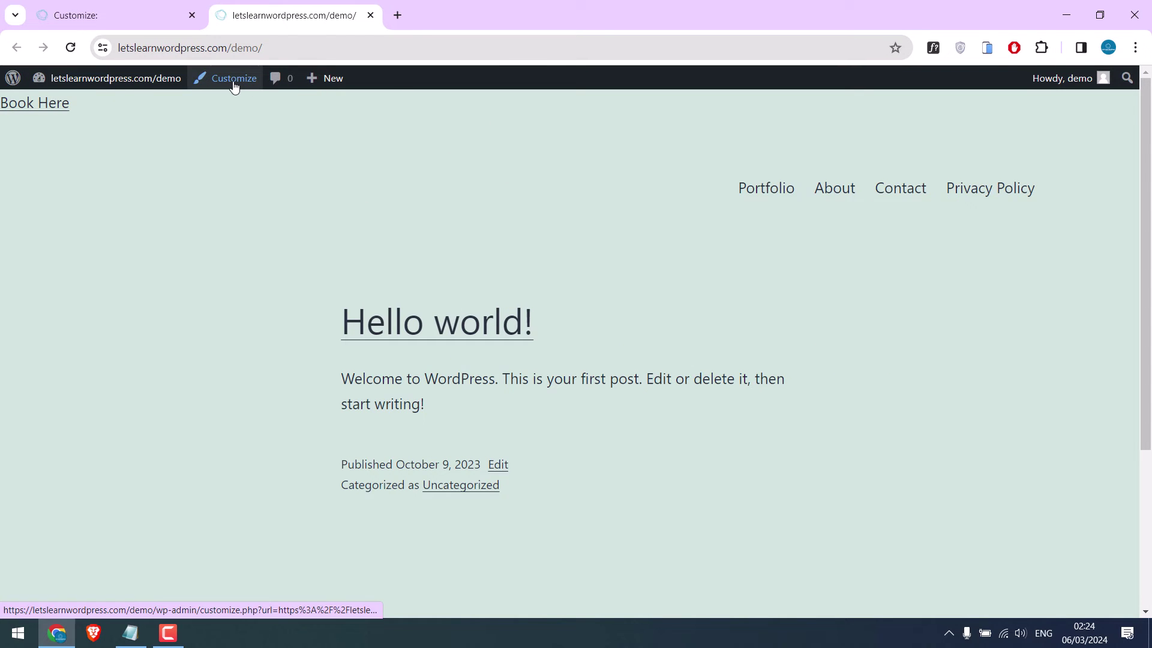
pyautogui.click(125, 14)
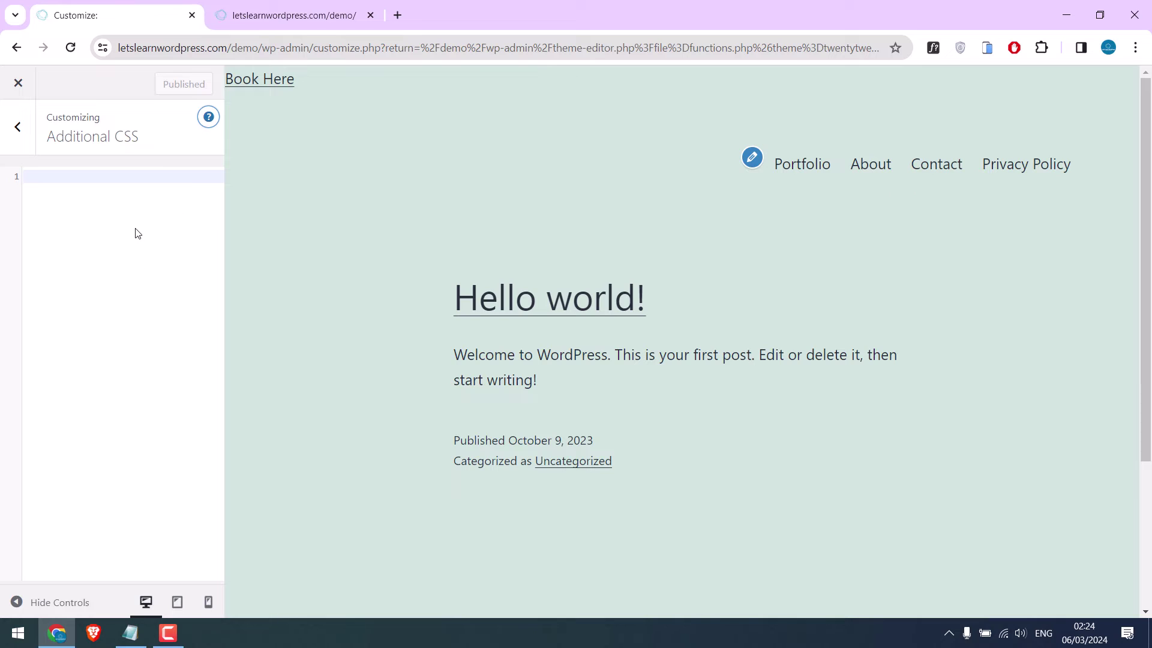
# Step: Paste the #top_bar_space rule into Additional CSS and change its height to 50px
pyautogui.click(130, 632)
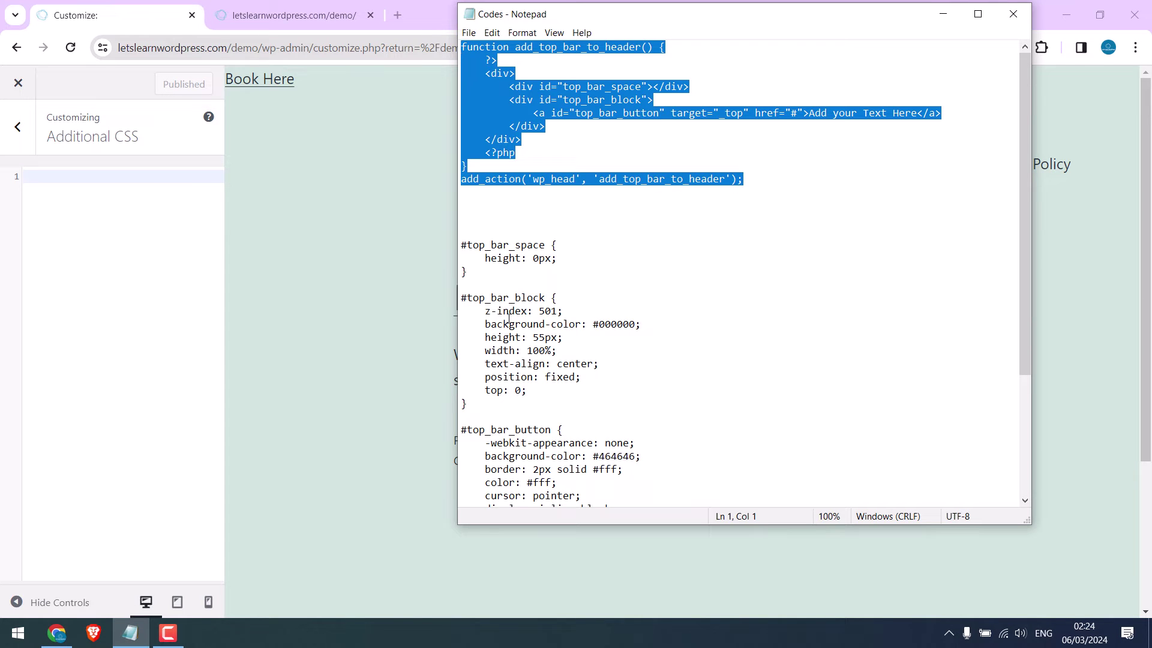
pyautogui.moveTo(480, 273); pyautogui.dragTo(450, 251)
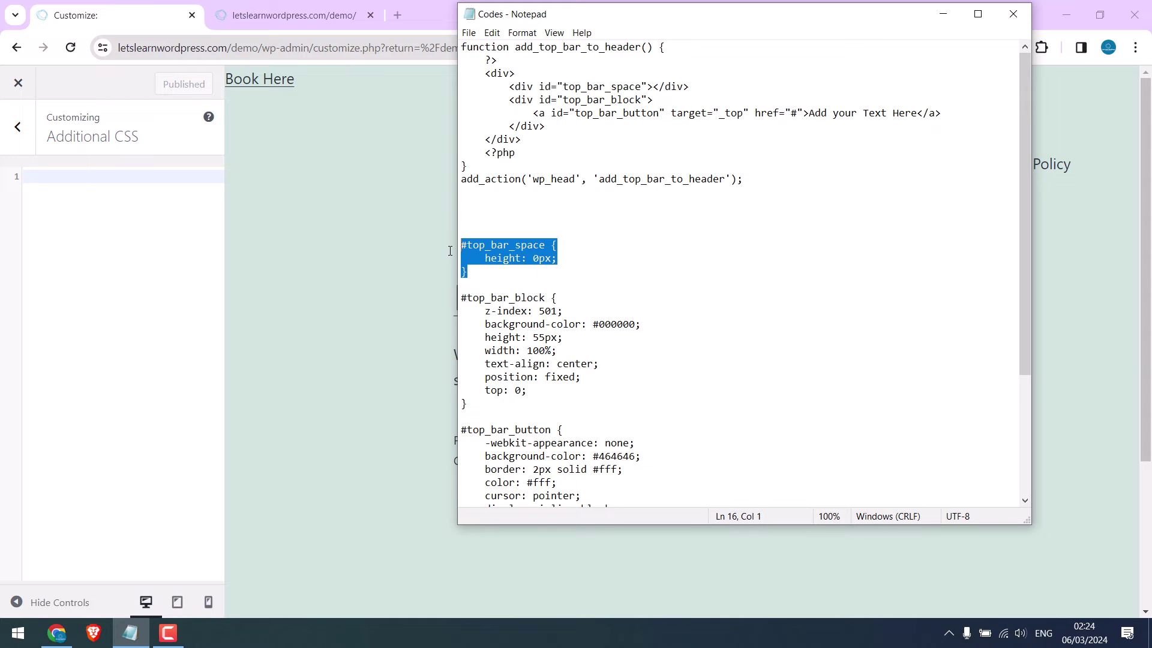
pyautogui.click(156, 205)
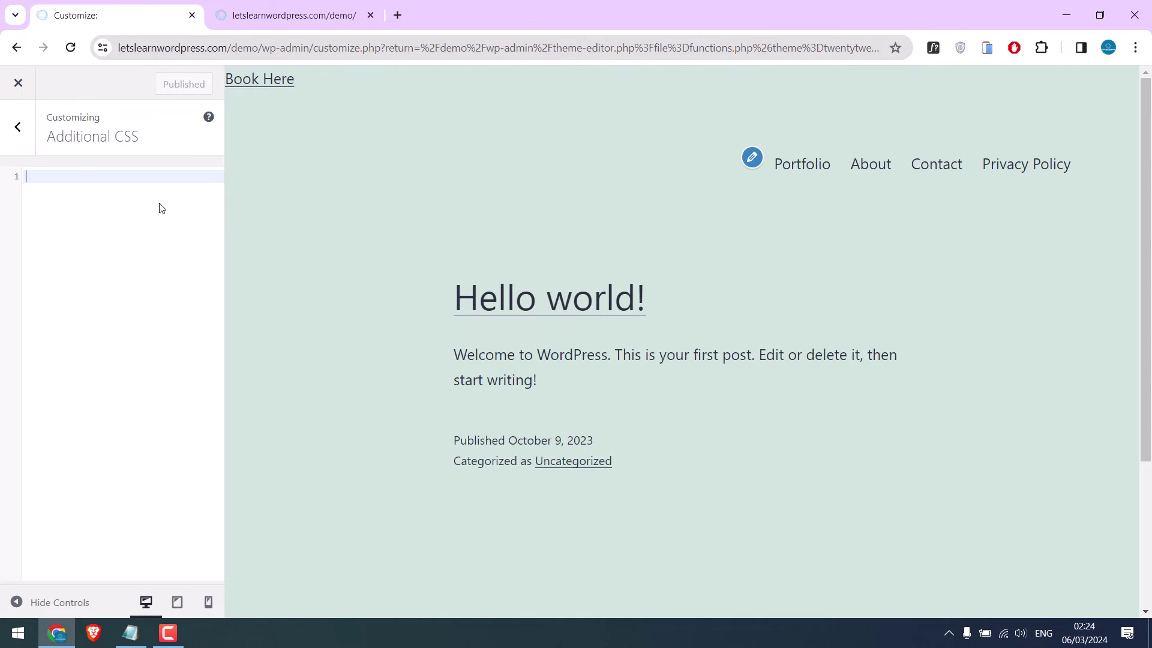
pyautogui.hotkey('ctrl', 'v')
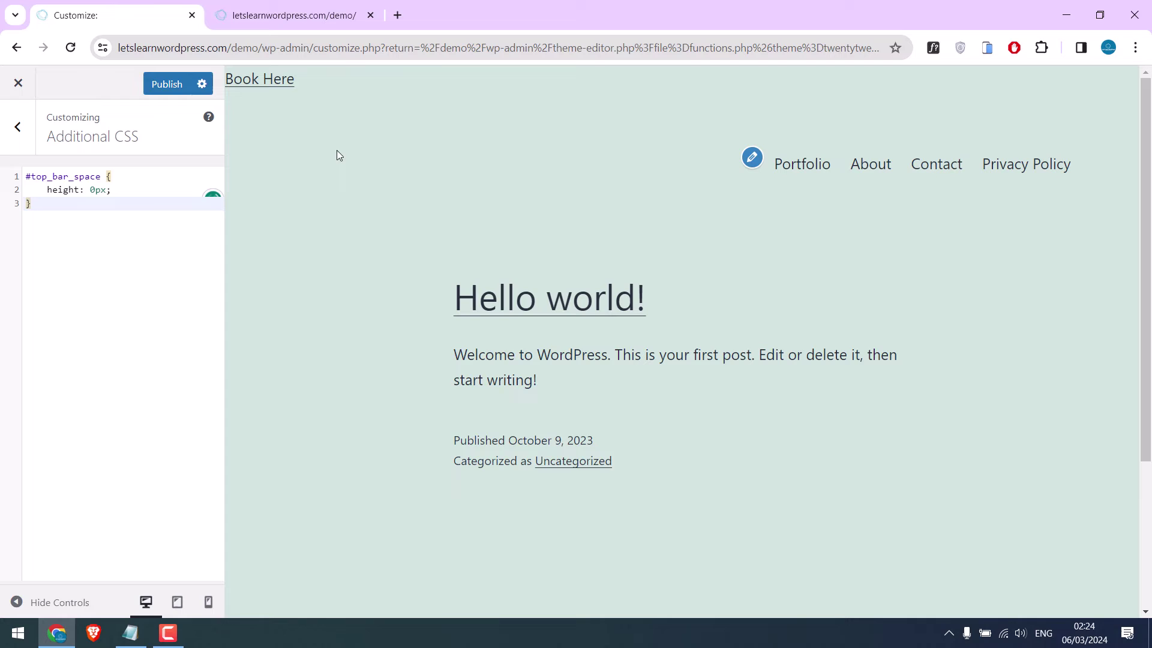
pyautogui.click(93, 190)
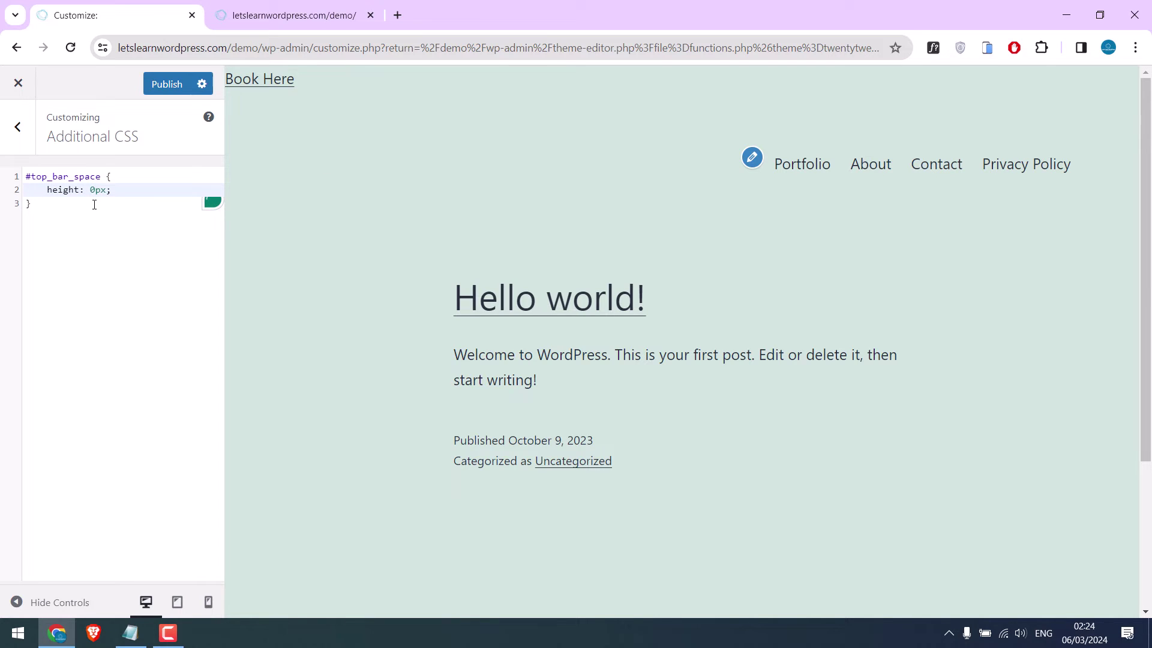
pyautogui.write('5')
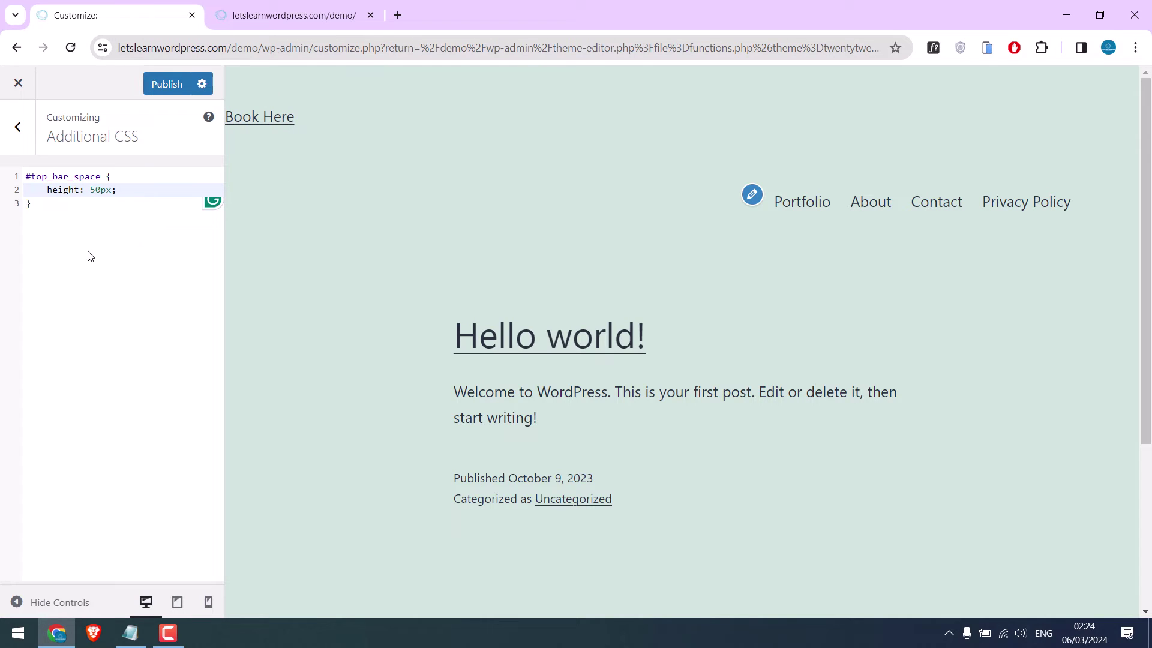
pyautogui.moveTo(52, 211); pyautogui.dragTo(15, 178)
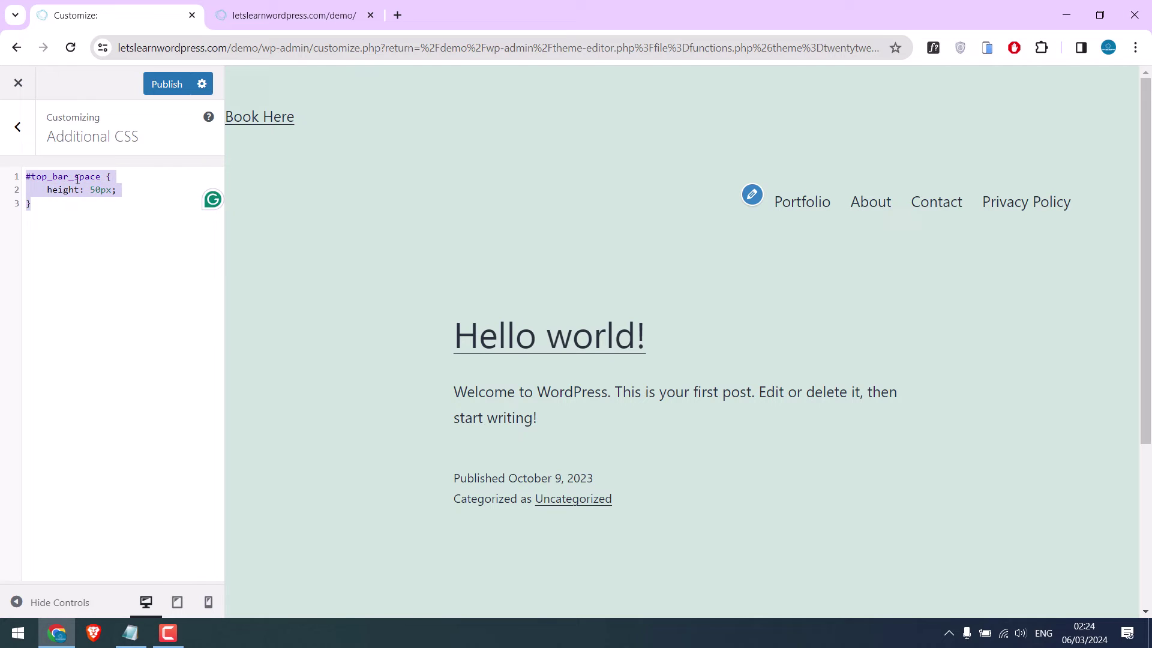
# Step: Delete the spacer CSS and paste in the #top_bar_block rule from the notes
pyautogui.press('BackSpace')
pyautogui.click(130, 633)
pyautogui.click(527, 258)
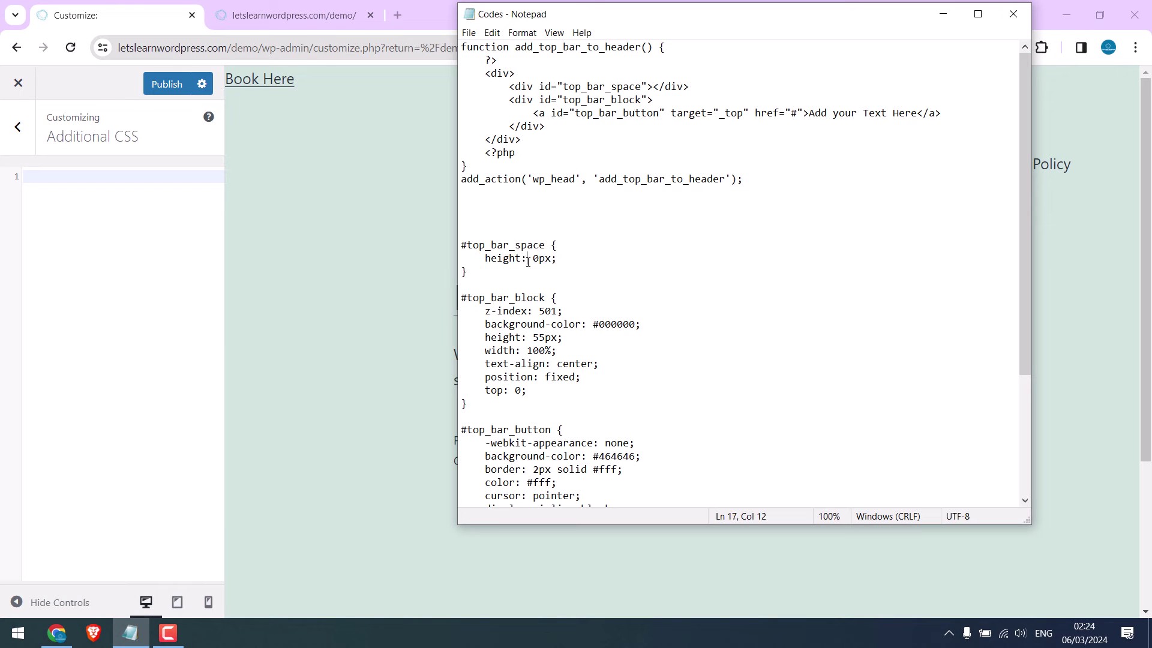
pyautogui.scroll(-1, 563, 259)
pyautogui.scroll(-1, 563, 259)
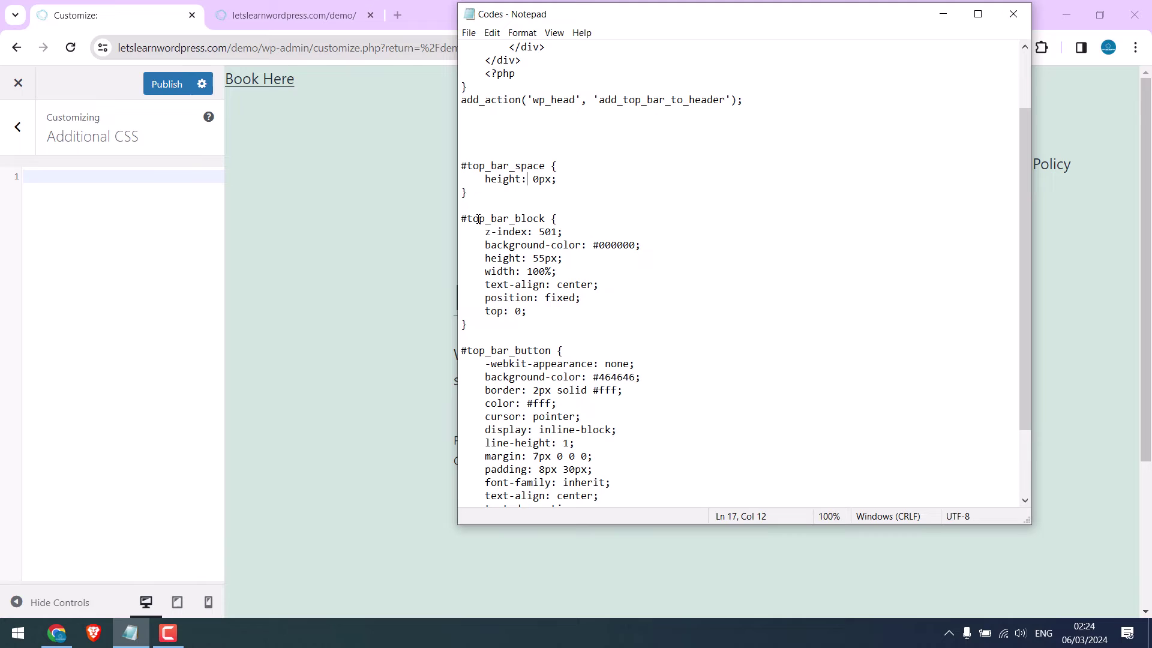
pyautogui.moveTo(472, 326); pyautogui.dragTo(458, 222)
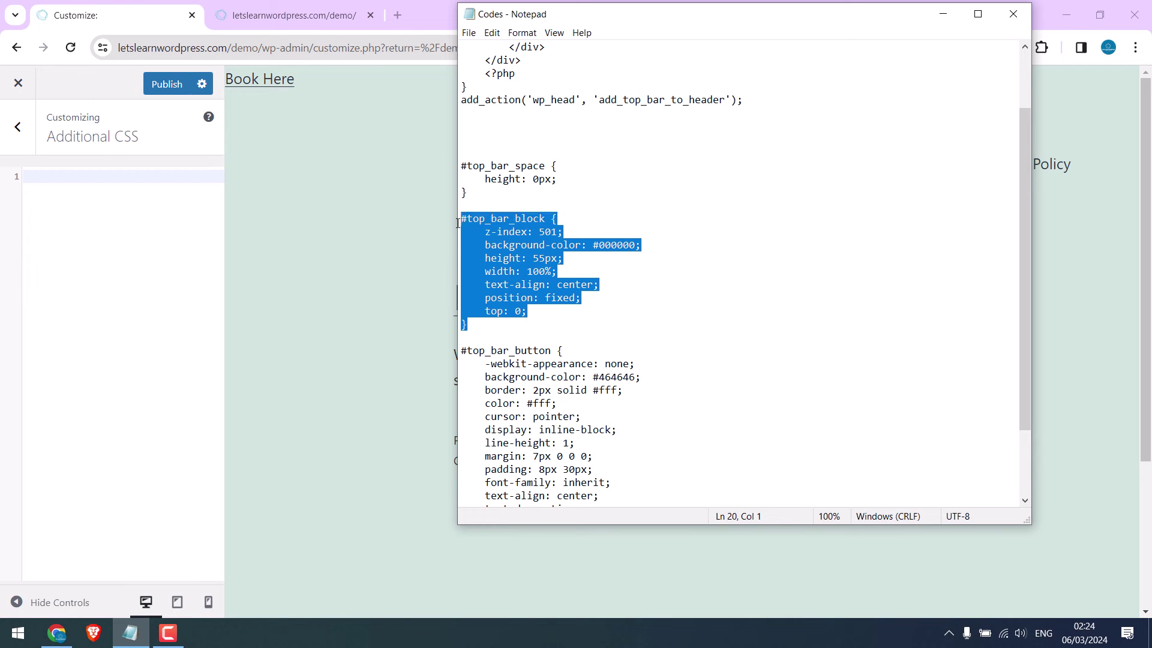
pyautogui.hotkey('ctrl', 'c')
pyautogui.click(134, 179)
pyautogui.hotkey('ctrl', 'v')
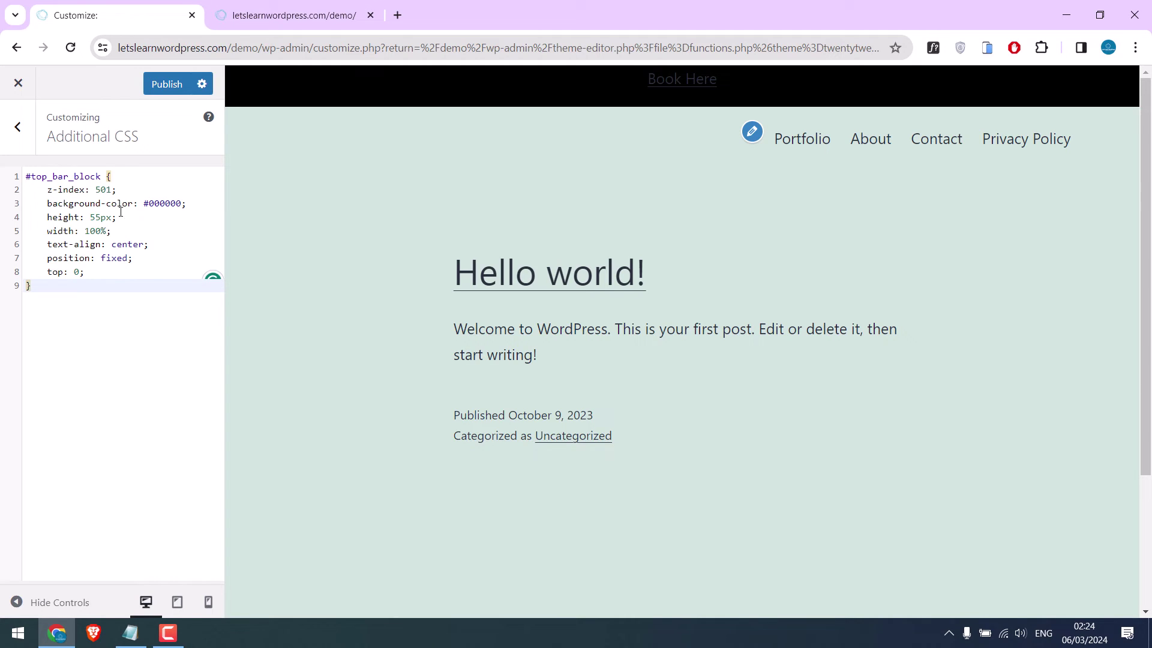
# Step: Try a red bar colour, then revert it to black
pyautogui.doubleClick(150, 203)
pyautogui.write('red')
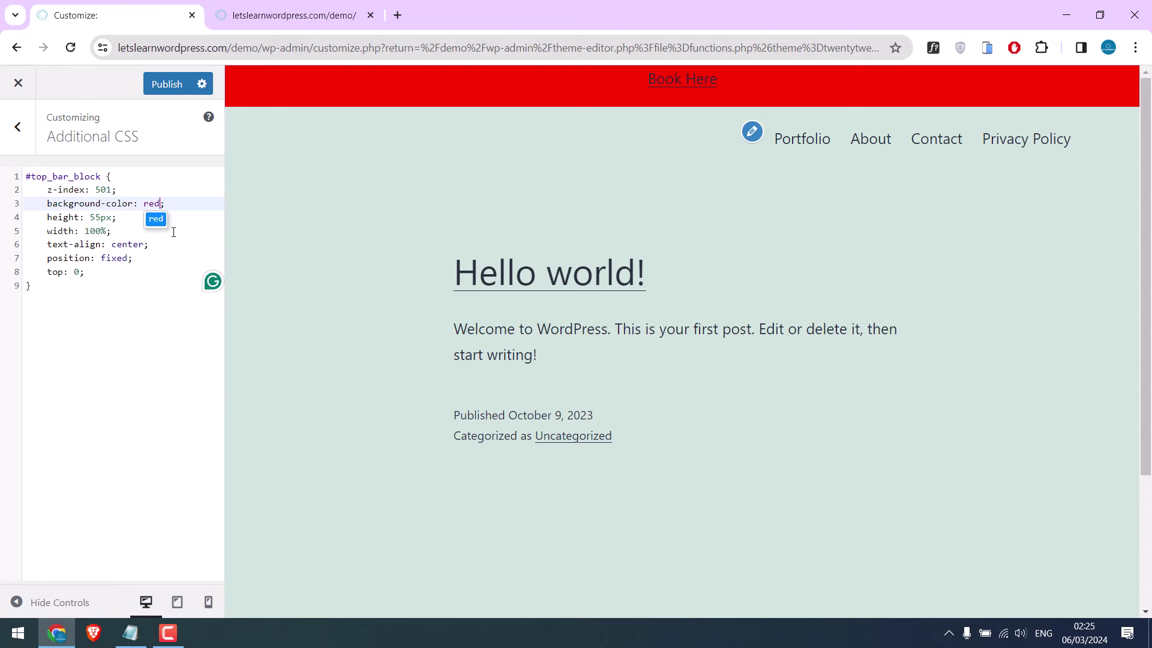
pyautogui.hotkey('ctrl', 'z')
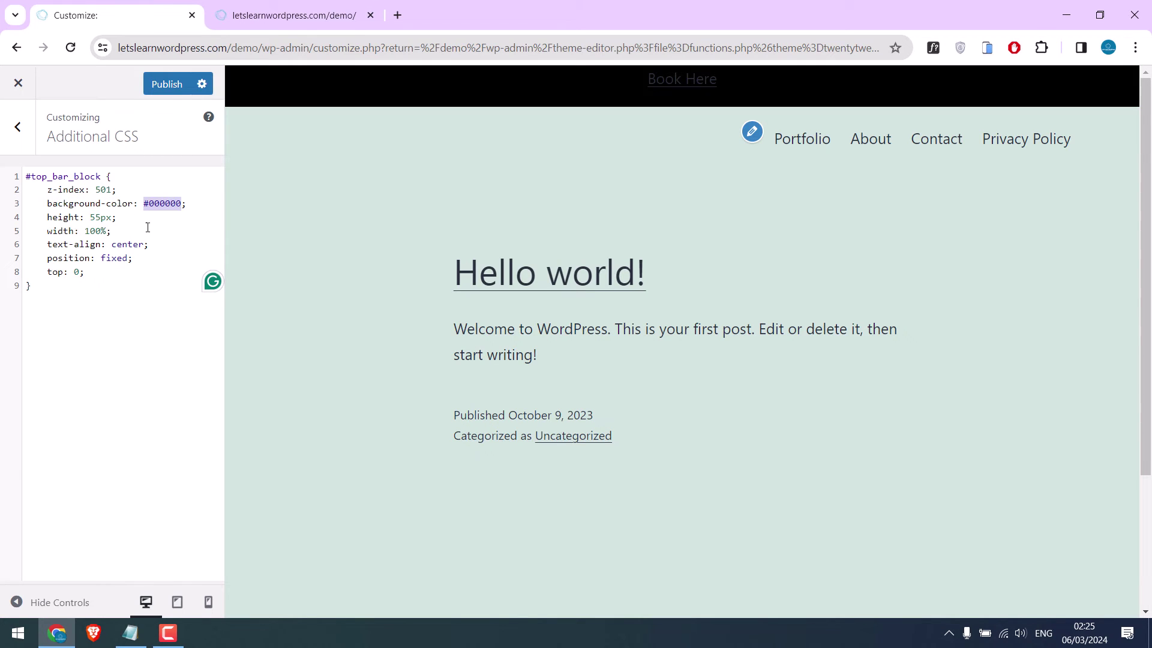
pyautogui.click(172, 191)
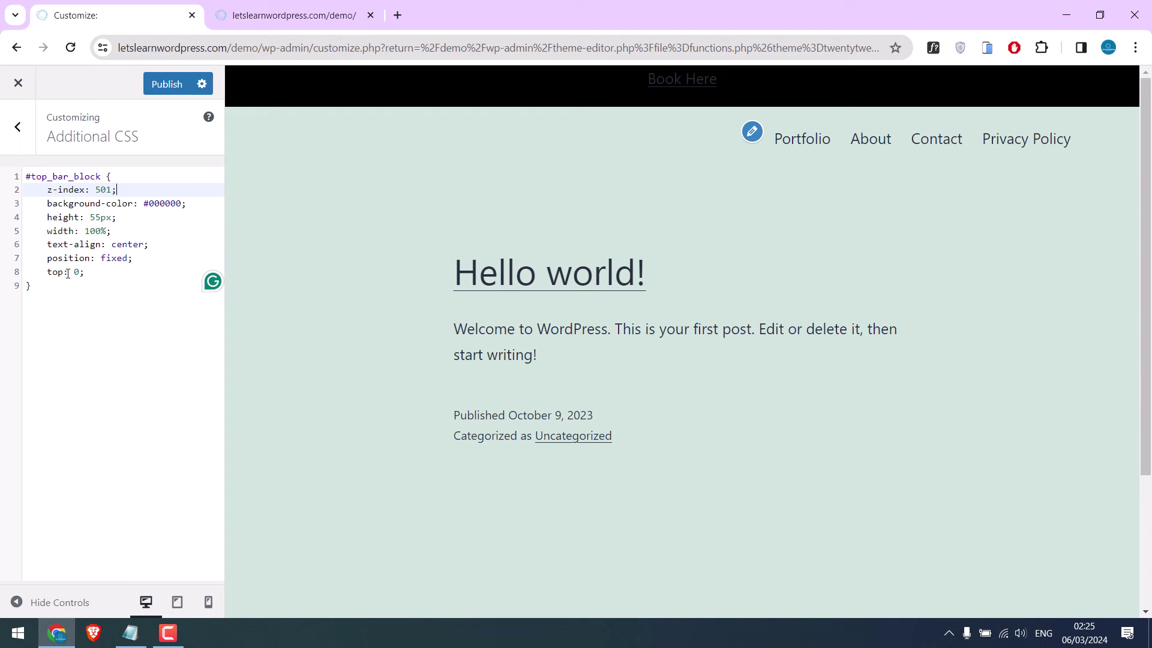
pyautogui.moveTo(1147, 106)
pyautogui.mouseDown()
pyautogui.moveTo(1147, 158)
pyautogui.moveTo(1146, 107)
pyautogui.mouseUp()
pyautogui.click(130, 633)
pyautogui.scroll(-2, 480, 322)
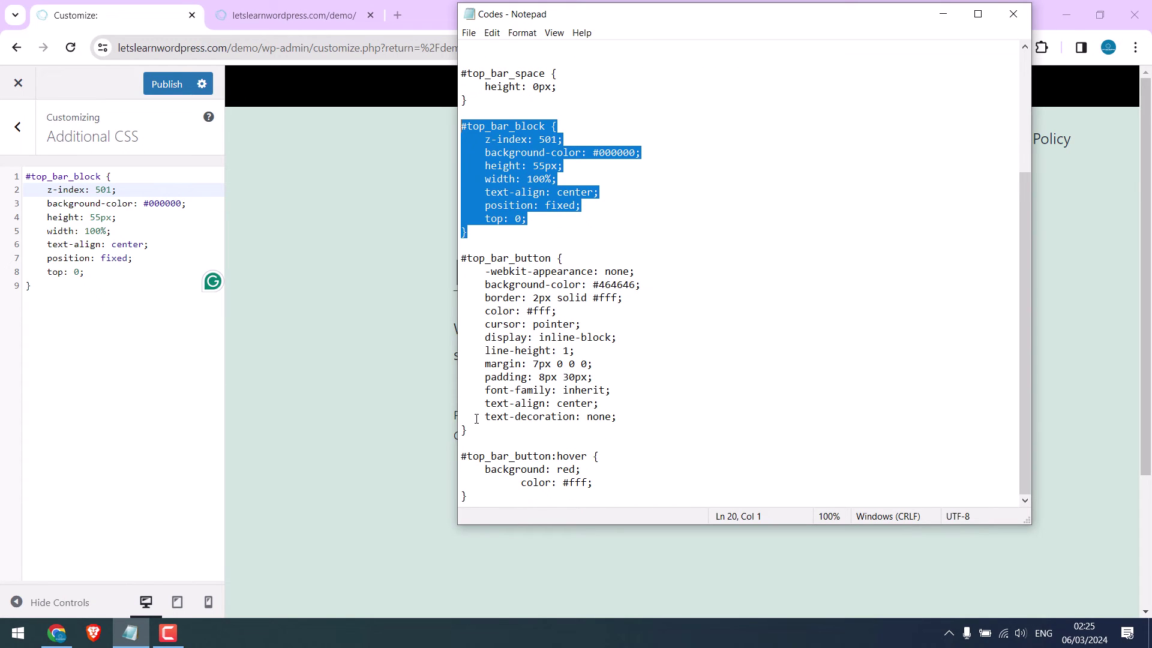
# Step: Paste the #top_bar_button rule from the notes below the block rule
pyautogui.moveTo(474, 436); pyautogui.dragTo(453, 262)
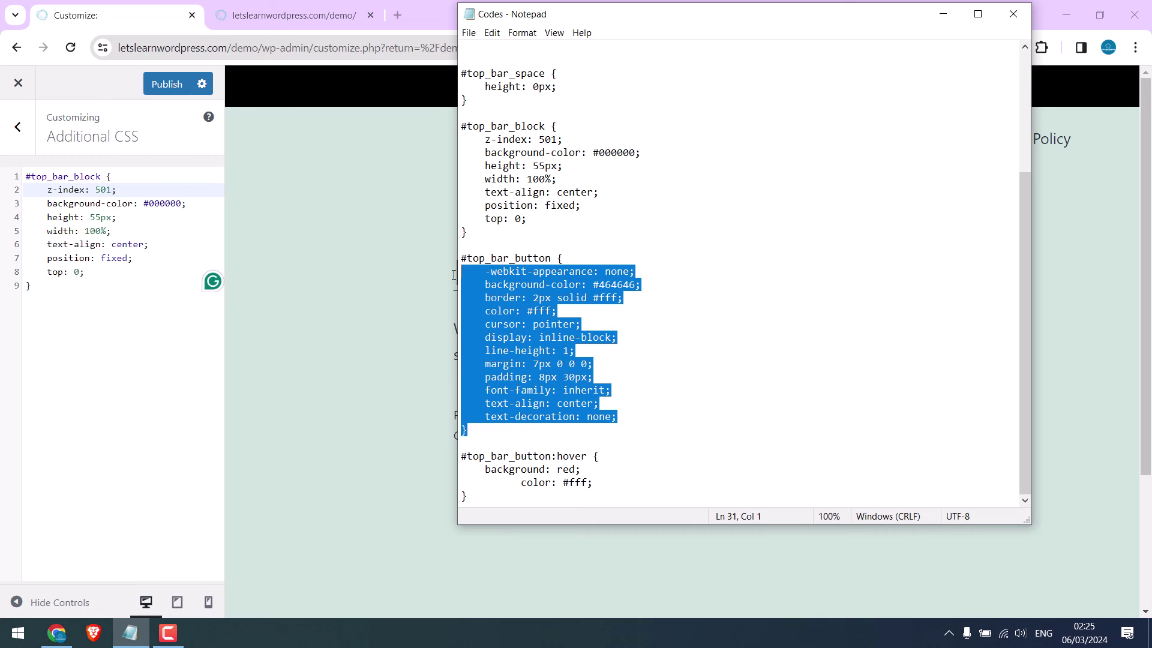
pyautogui.rightClick(491, 262)
pyautogui.click(514, 301)
pyautogui.click(172, 367)
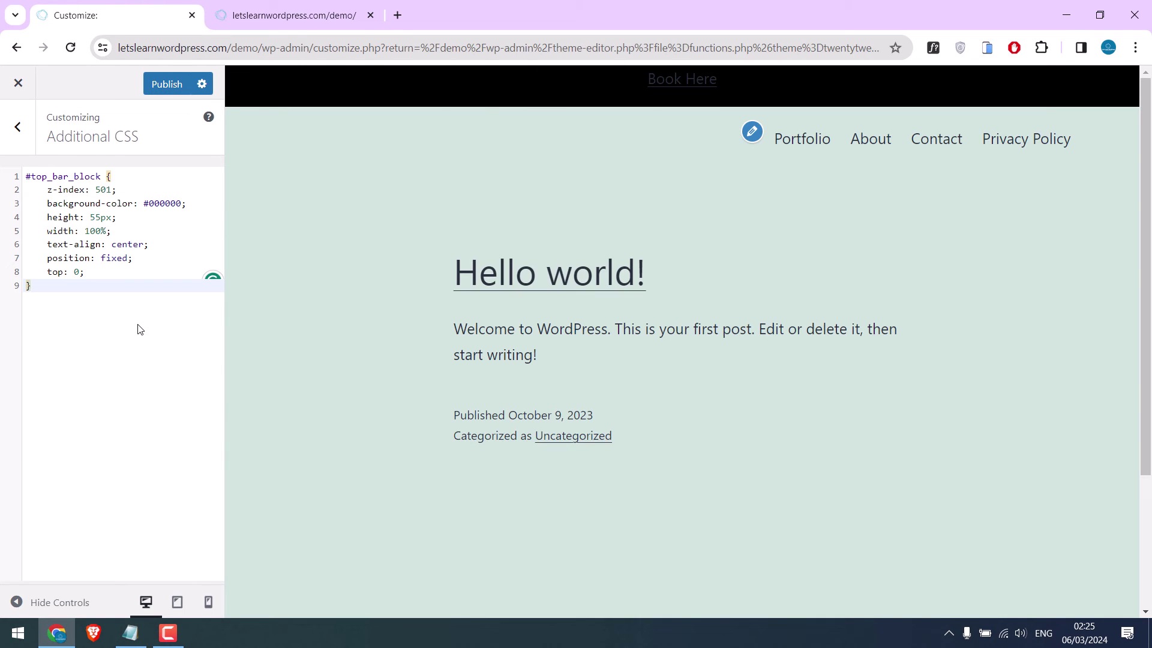
pyautogui.press('Return')
pyautogui.press('Return')
pyautogui.hotkey('ctrl', 'v')
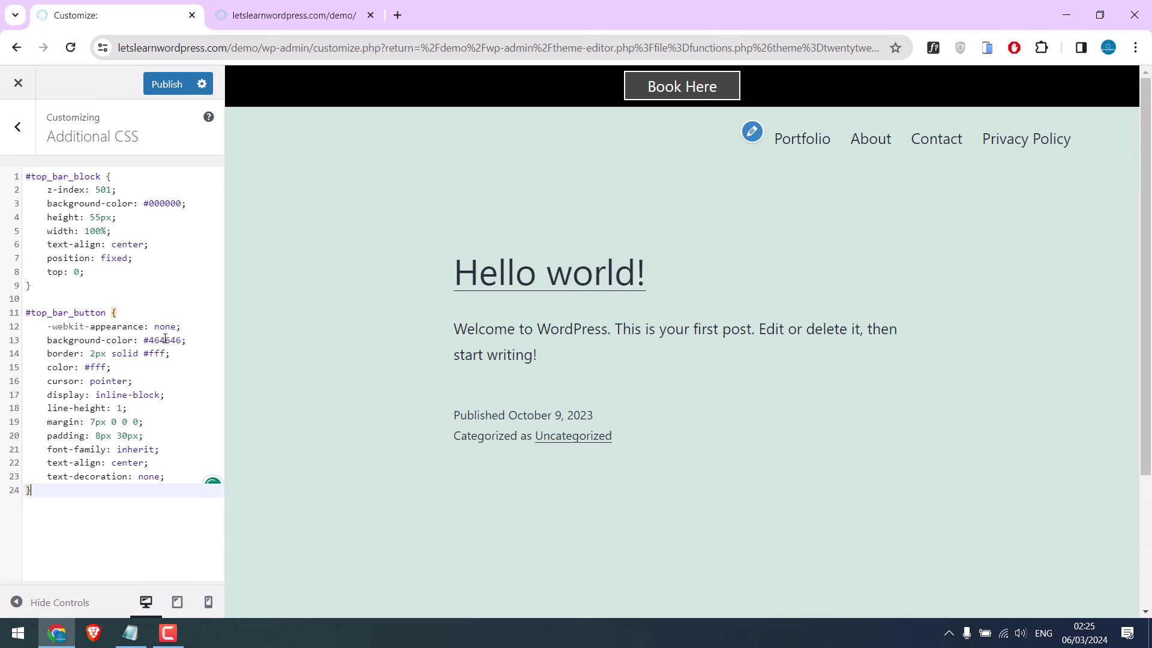
# Step: Try a red button background, then revert it to grey #464646
pyautogui.moveTo(144, 340); pyautogui.dragTo(181, 340)
pyautogui.write('red')
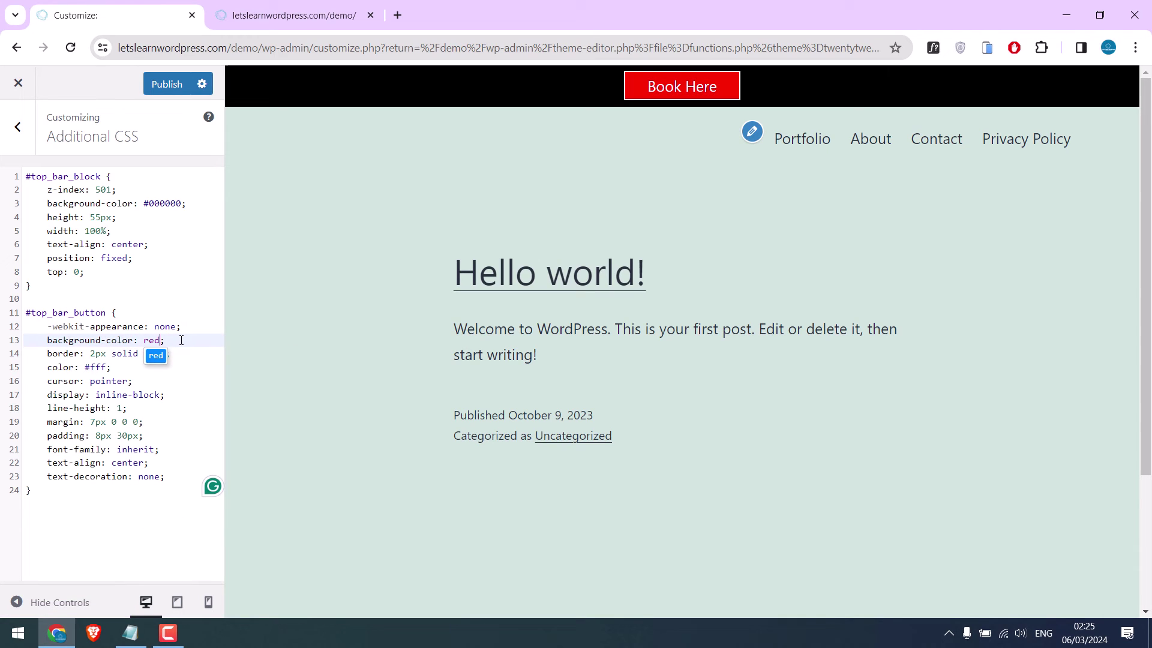
pyautogui.hotkey('ctrl', 'z')
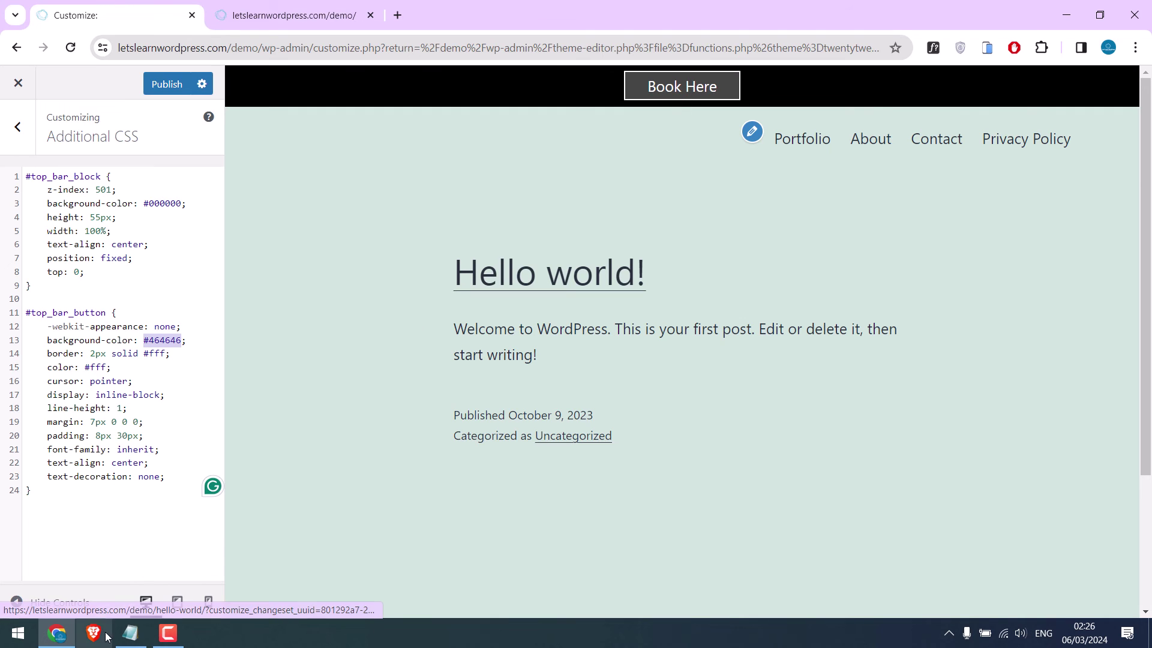
pyautogui.click(130, 633)
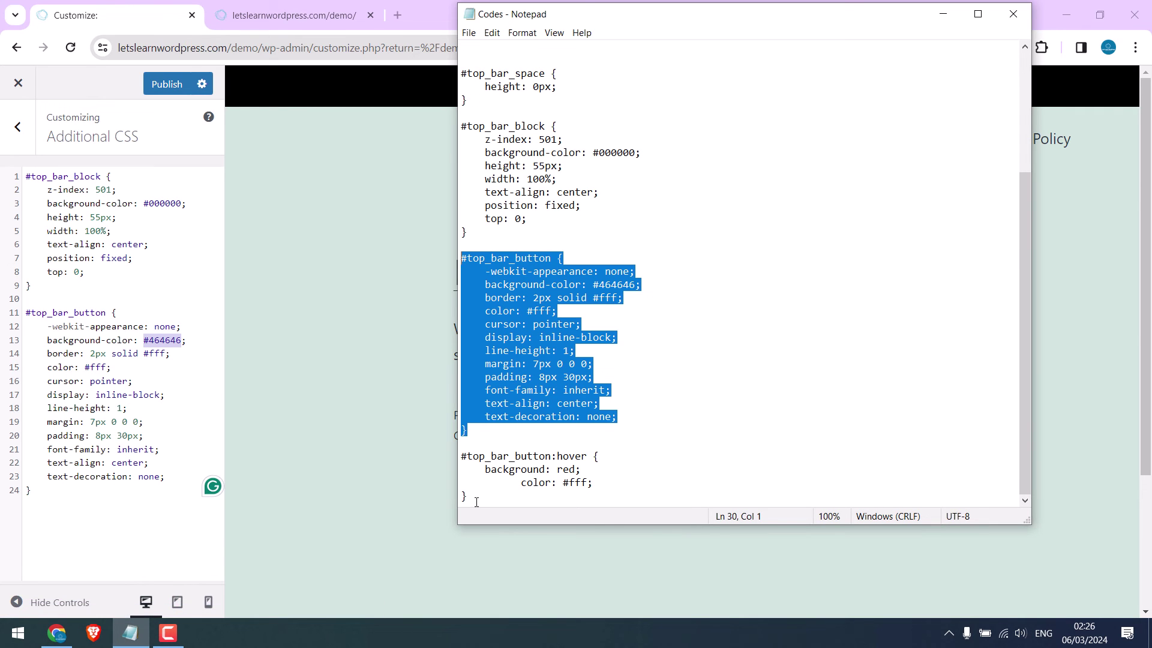
# Step: Append the red #top_bar_button:hover rule, publish the changes, and close the Customizer
pyautogui.moveTo(467, 496); pyautogui.dragTo(461, 456)
pyautogui.click(111, 535)
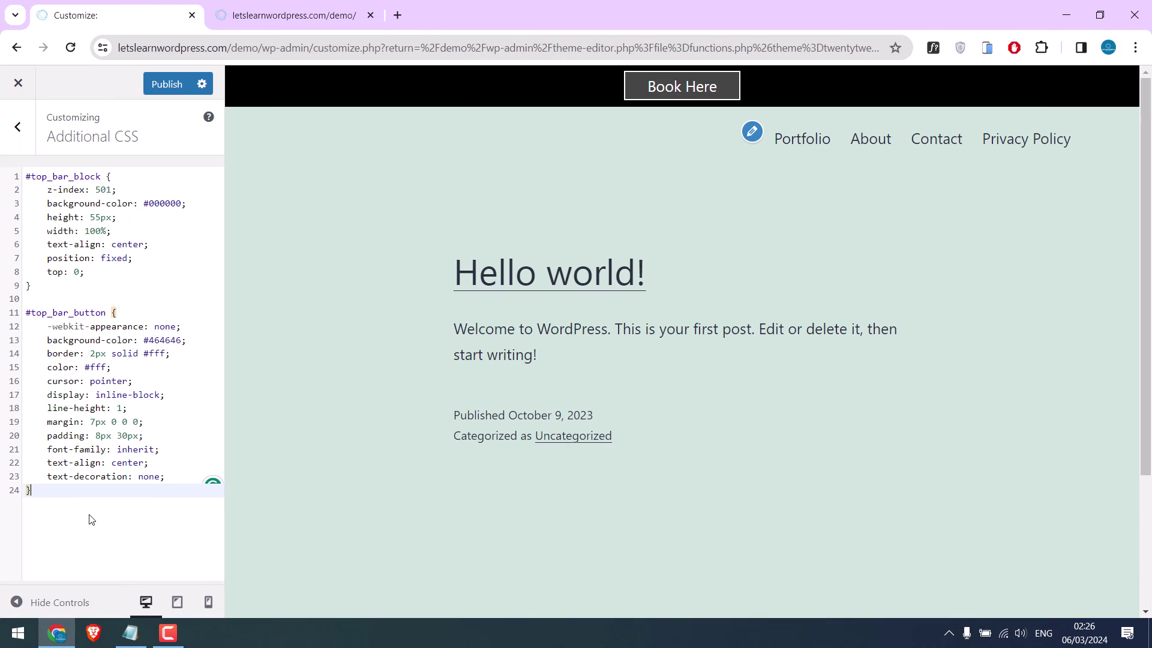
pyautogui.press('Return')
pyautogui.press('Return')
pyautogui.hotkey('ctrl', 'v')
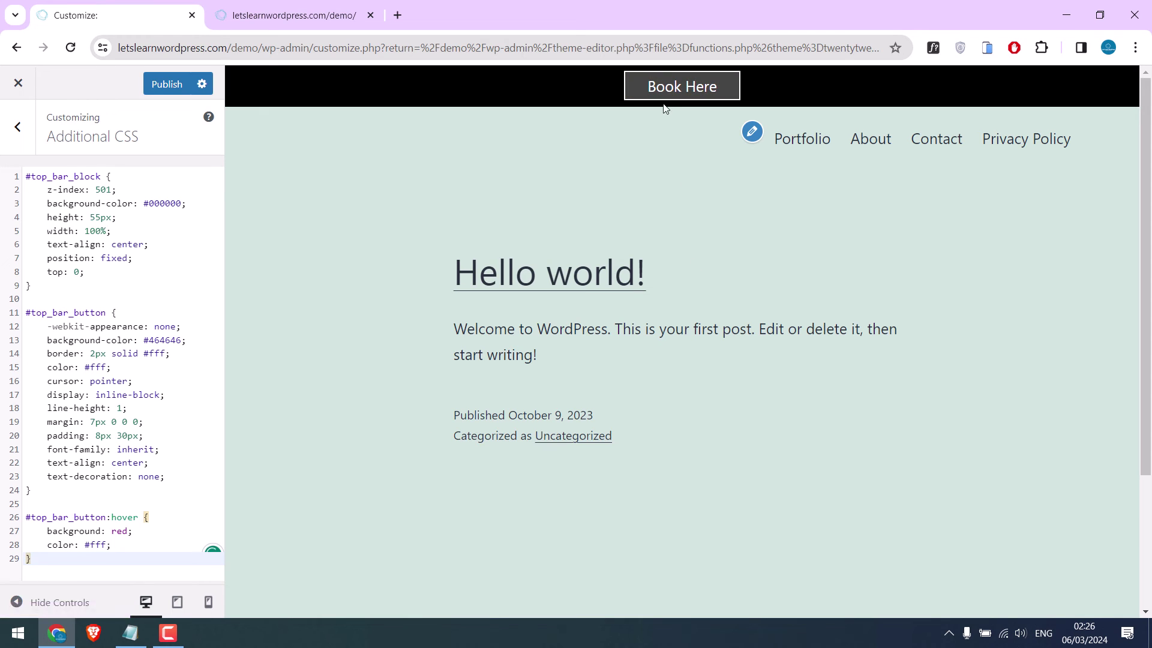
pyautogui.click(169, 87)
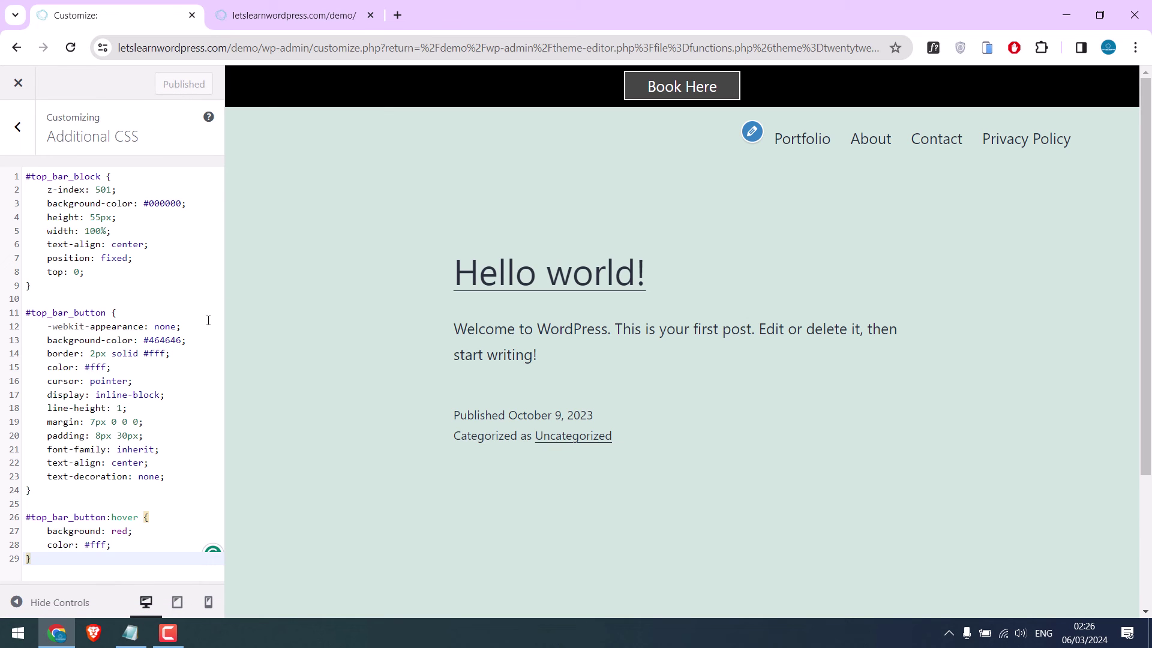
pyautogui.click(18, 90)
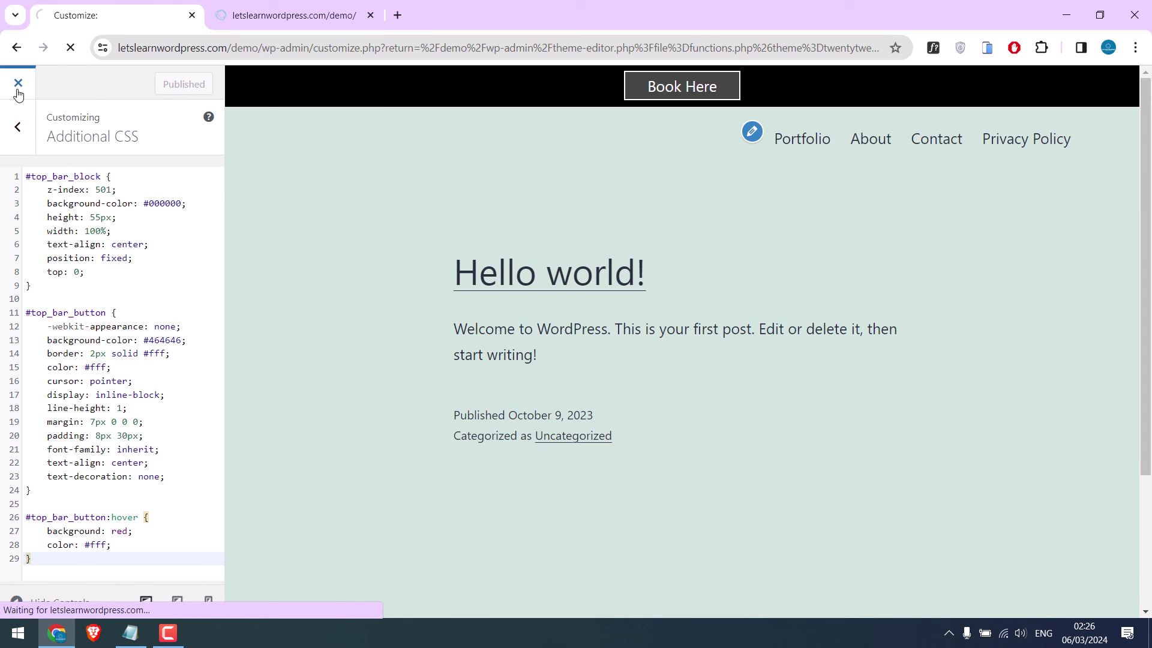
# Step: Reload the demo site tab, check the black Book Here bar, and select its address
pyautogui.click(257, 6)
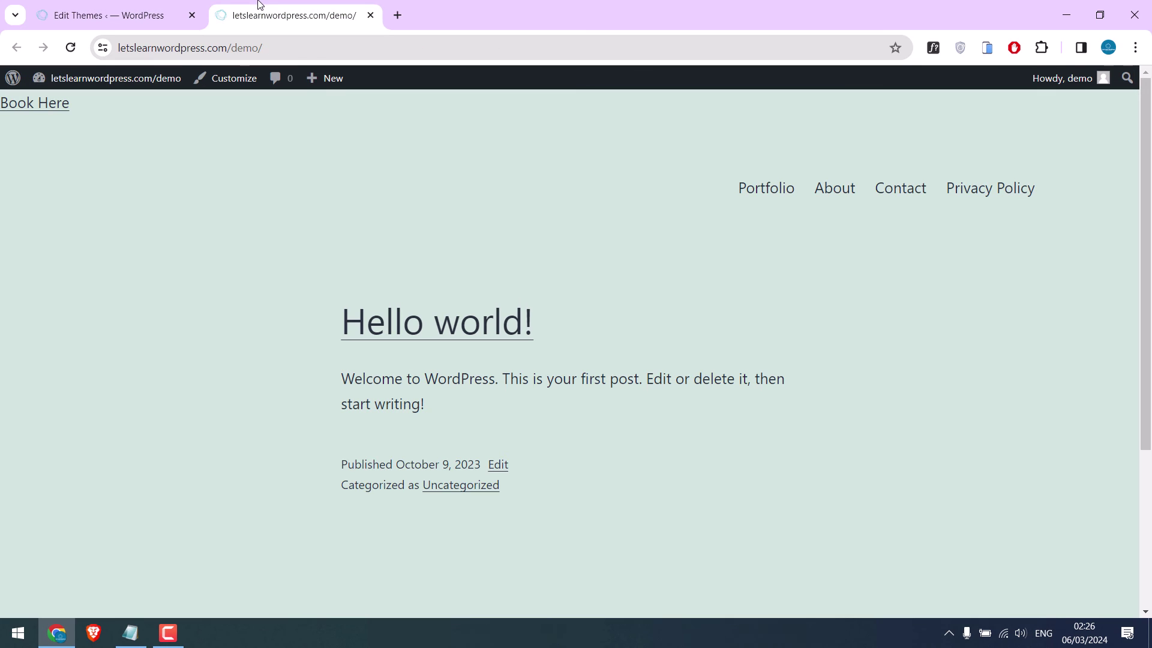
pyautogui.click(76, 53)
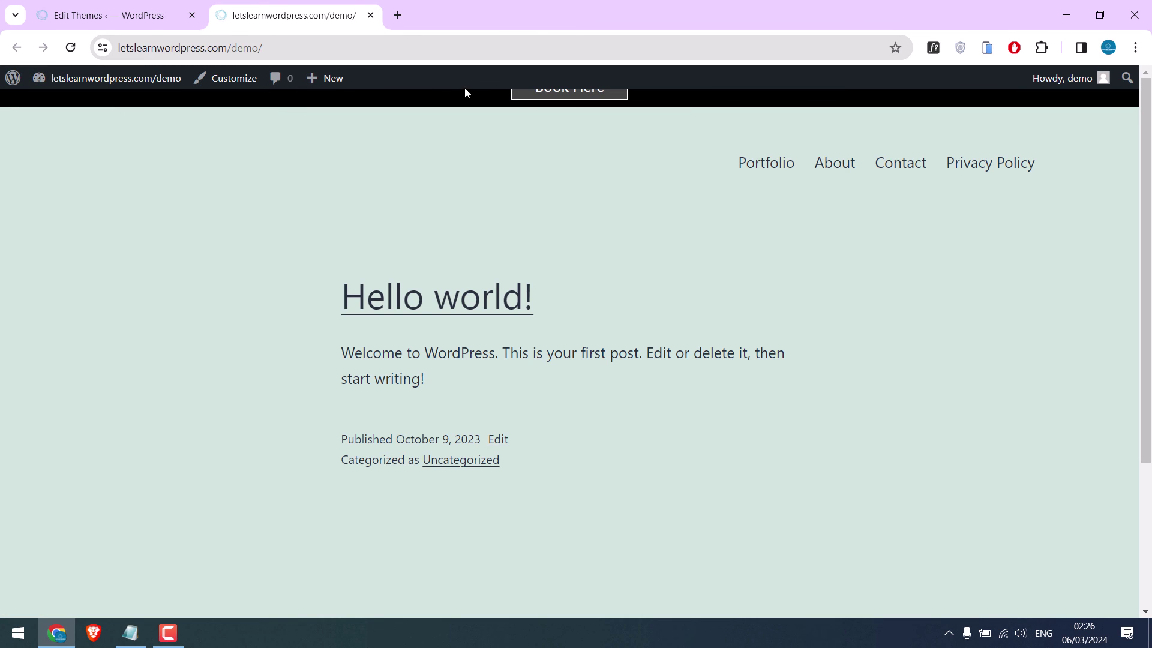
pyautogui.scroll(-5, 463, 79)
pyautogui.scroll(5, 420, 74)
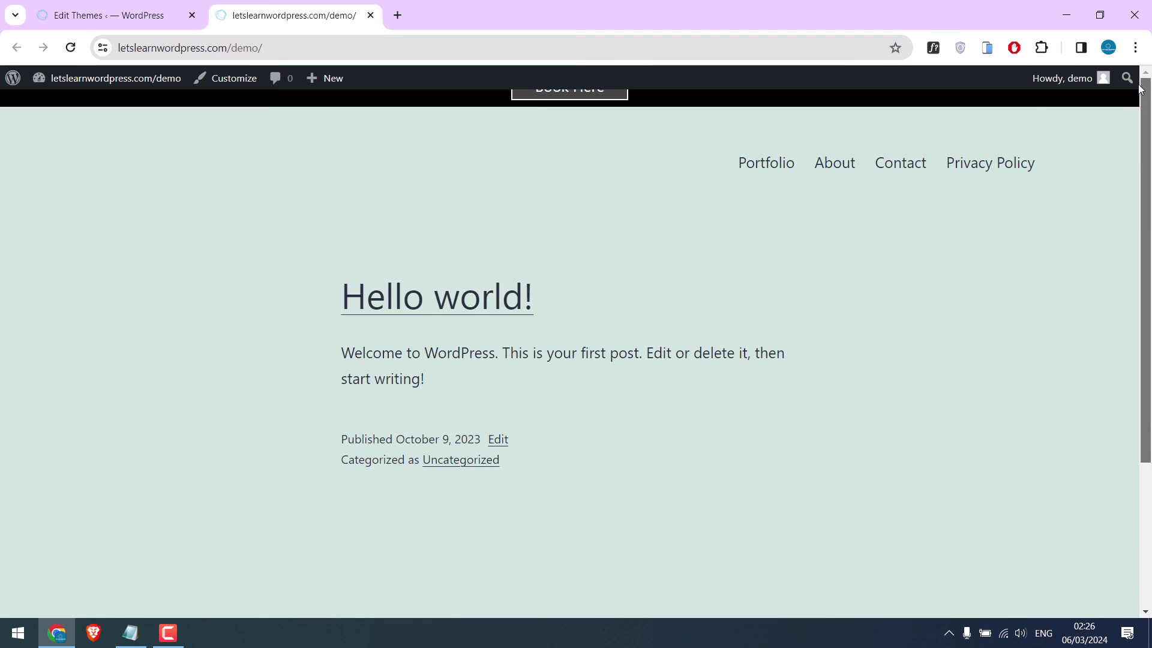
pyautogui.click(292, 48)
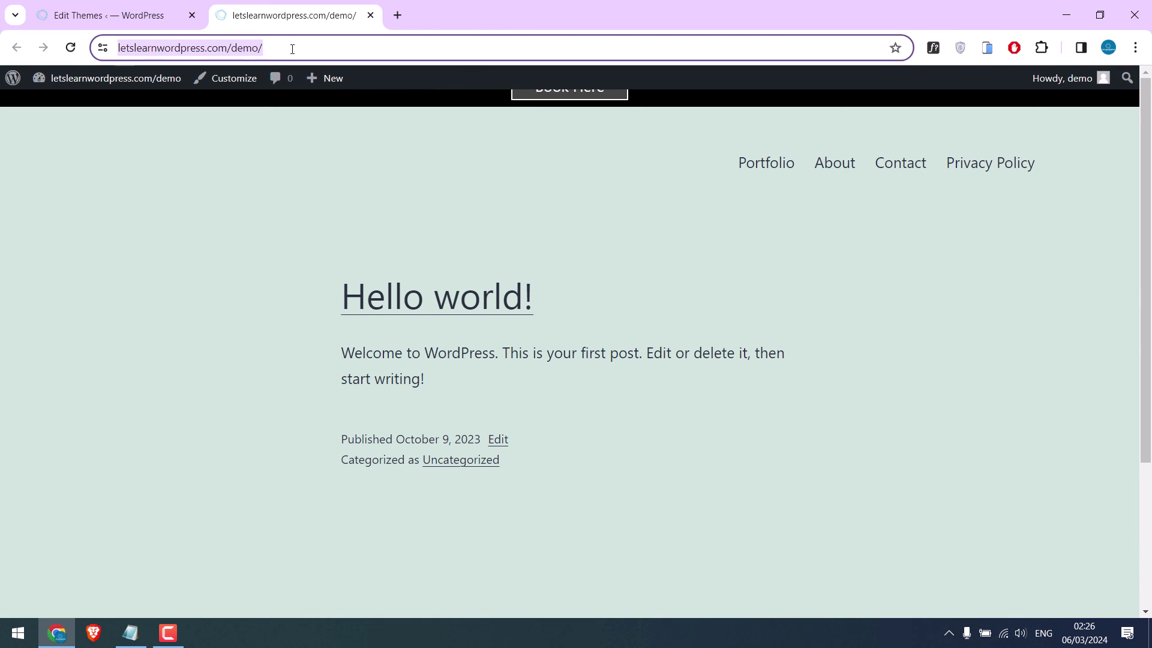
# Step: Load the demo site logged out in a private window and follow the Book Here button
pyautogui.hotkey('ctrl', 'v')
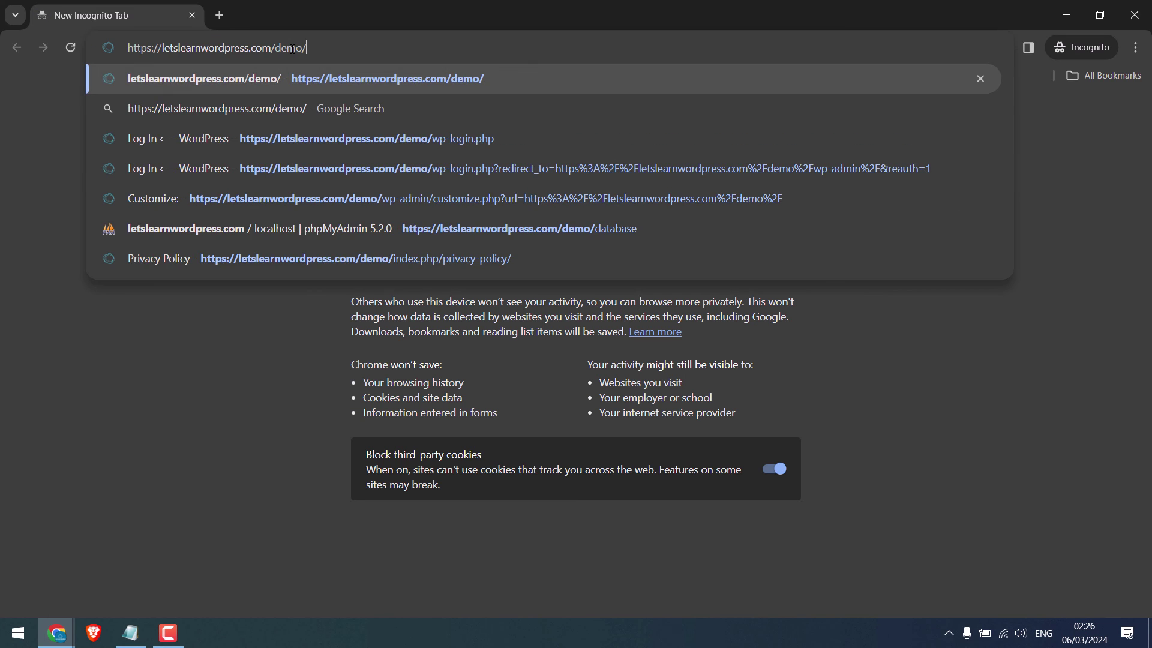
pyautogui.press('Return')
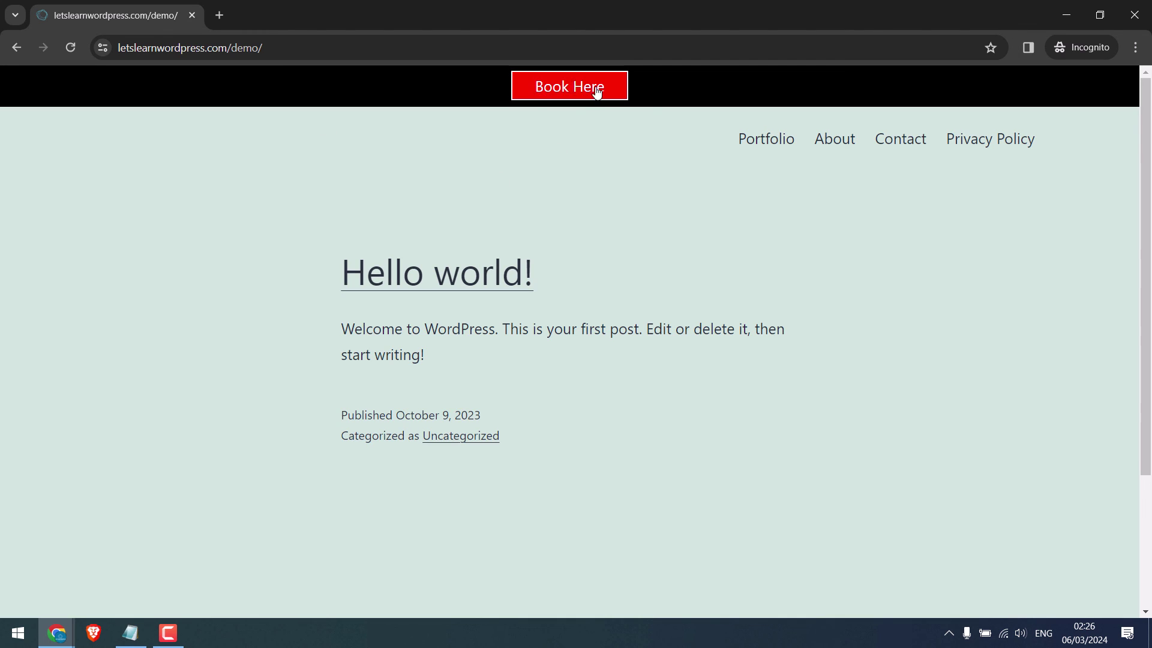
pyautogui.scroll(-1, 1150, 177)
pyautogui.scroll(-3, 1150, 177)
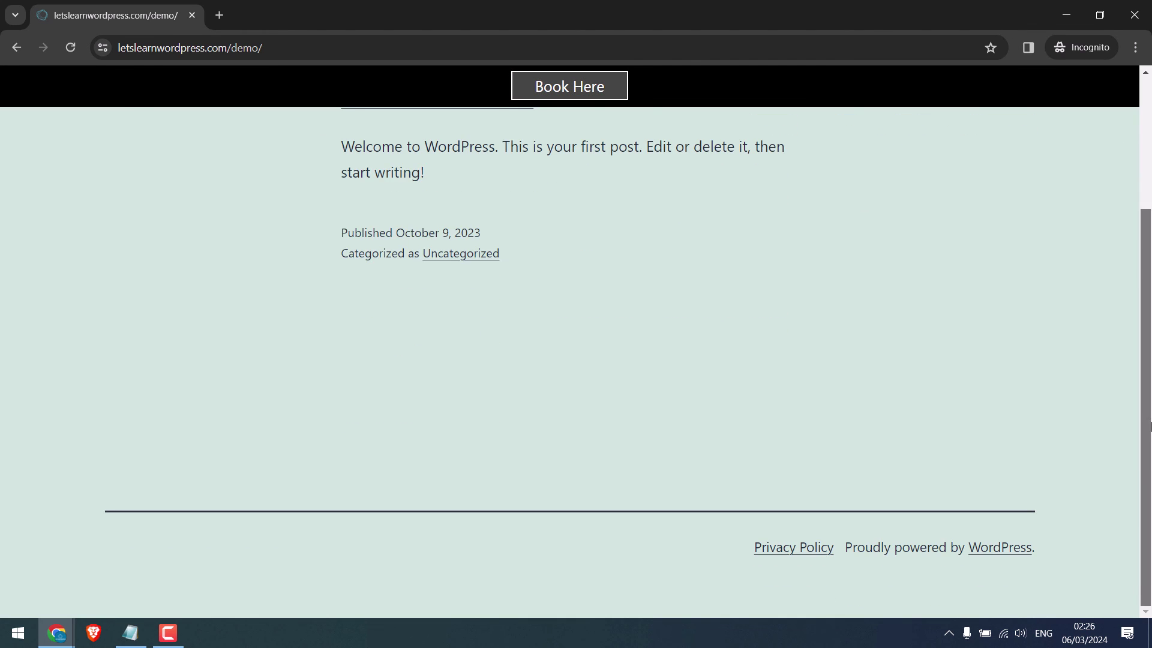
pyautogui.scroll(3, 1150, 177)
pyautogui.click(573, 89)
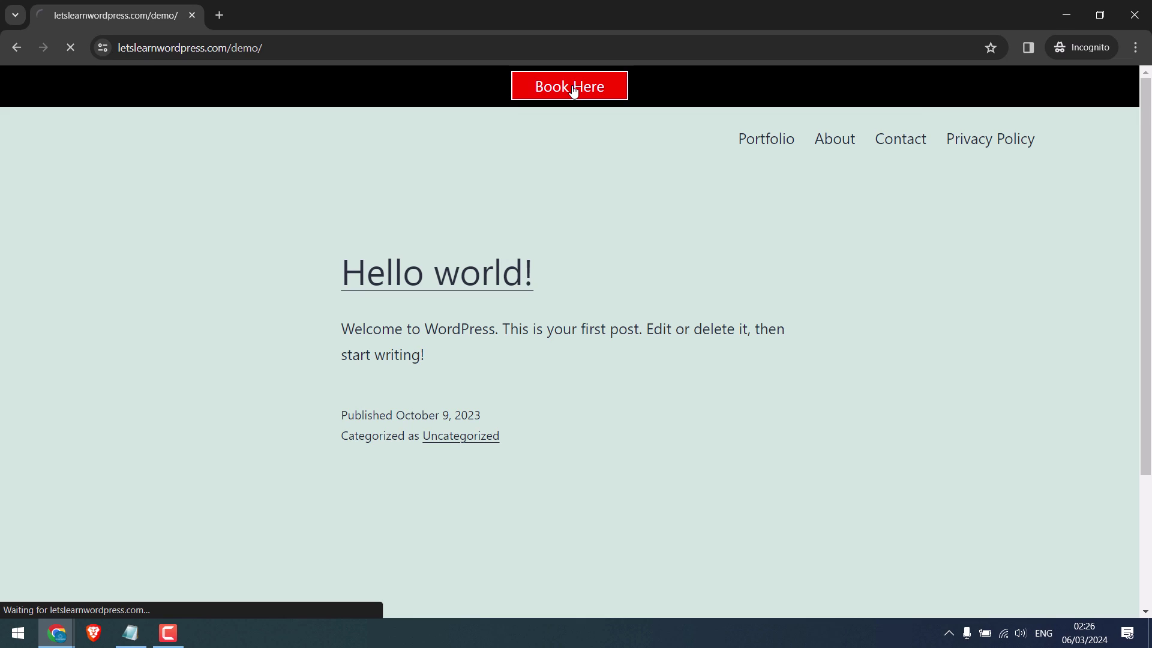